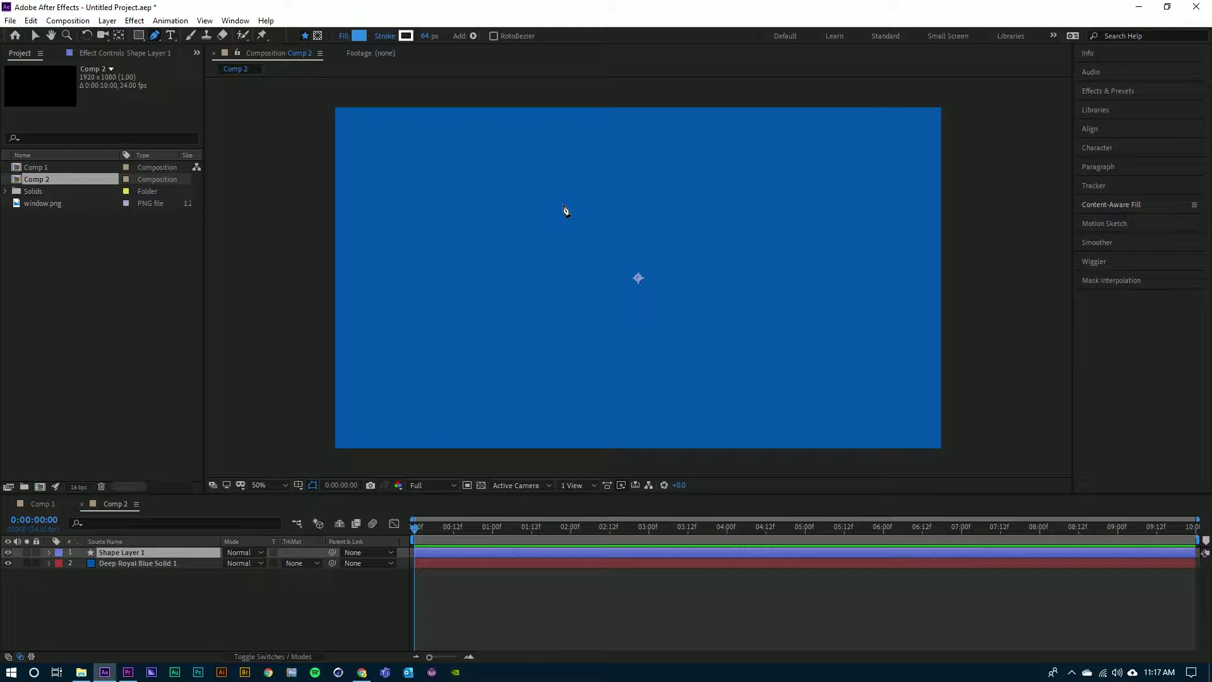
# - Delete Shape Layer 1 from Comp 2
pyautogui.press('Delete')
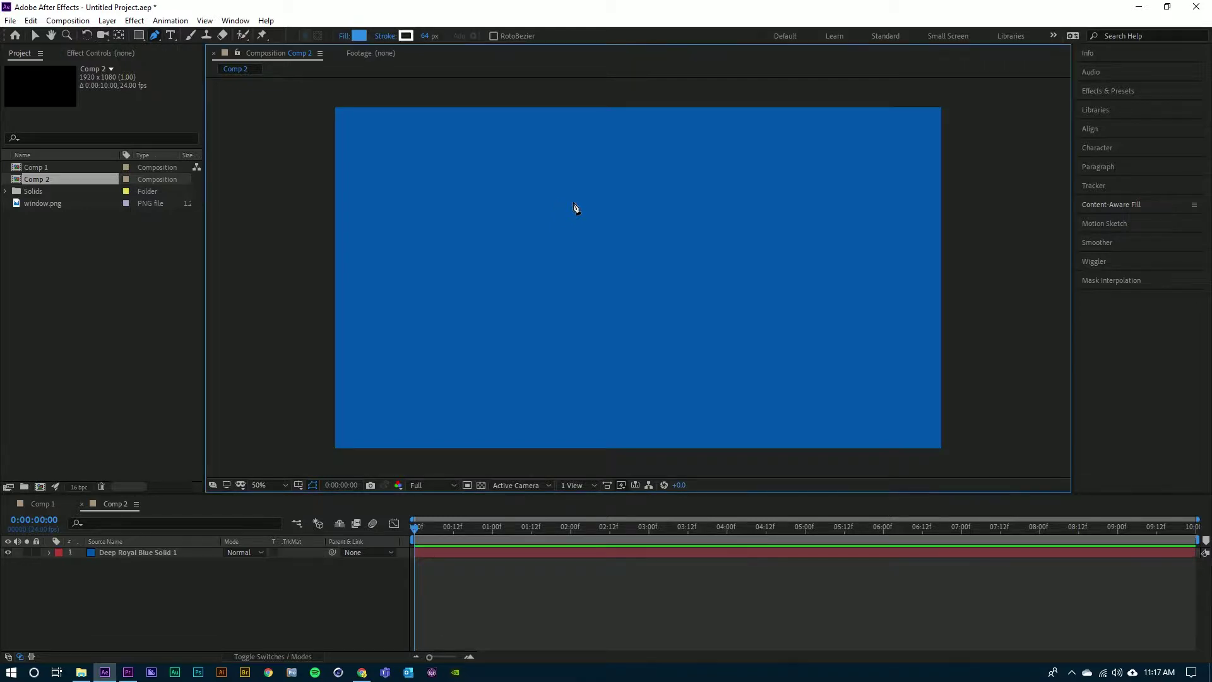
# - Draw a straight-sided, four-point rectangular mask on the Deep Royal Blue Solid 1 layer with the Pen tool and delete it
pyautogui.click(149, 552)
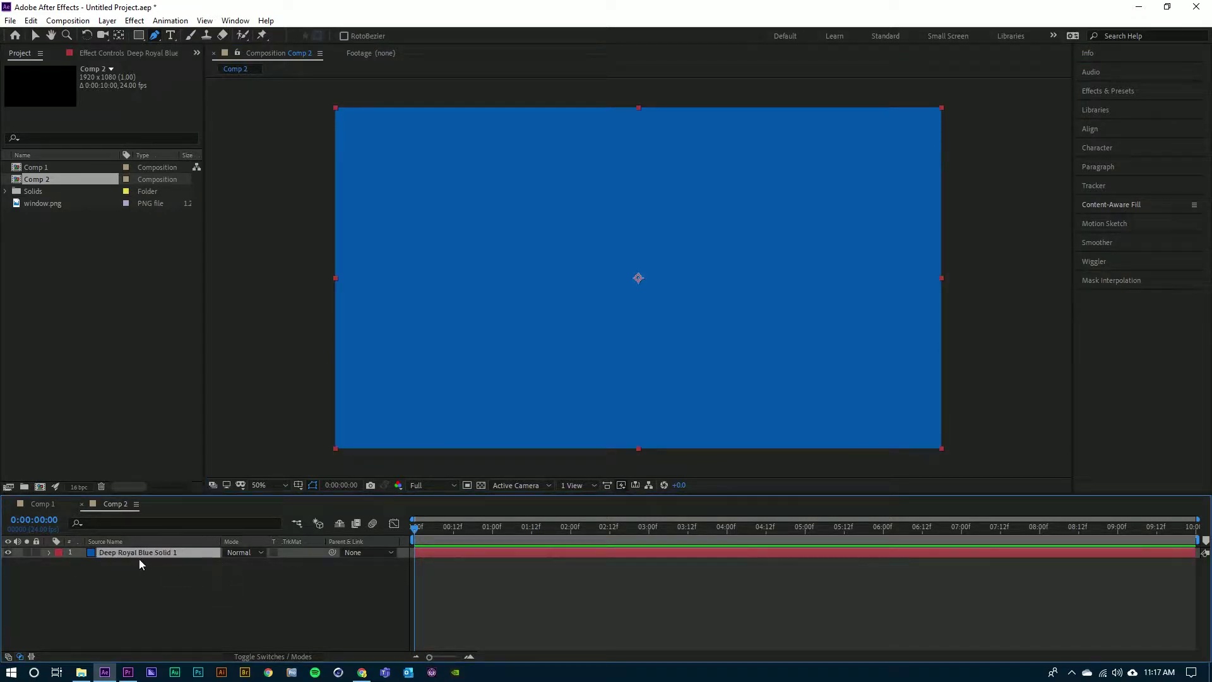
pyautogui.click(543, 203)
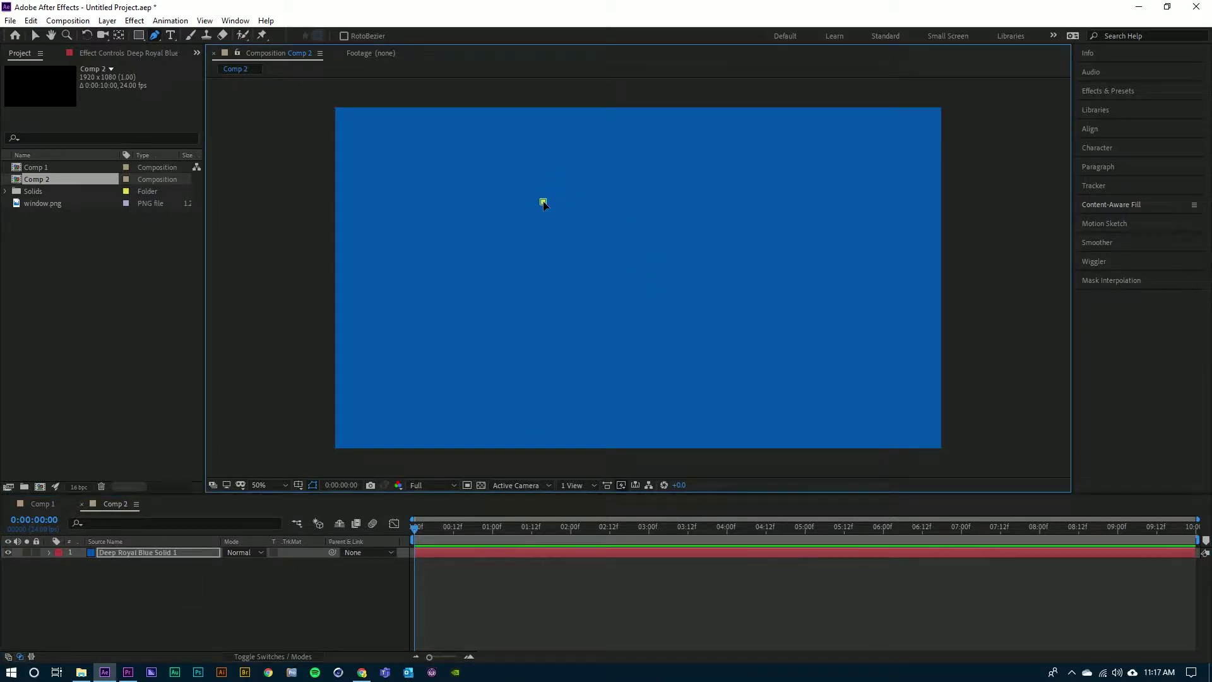
pyautogui.click(706, 203)
pyautogui.click(705, 243)
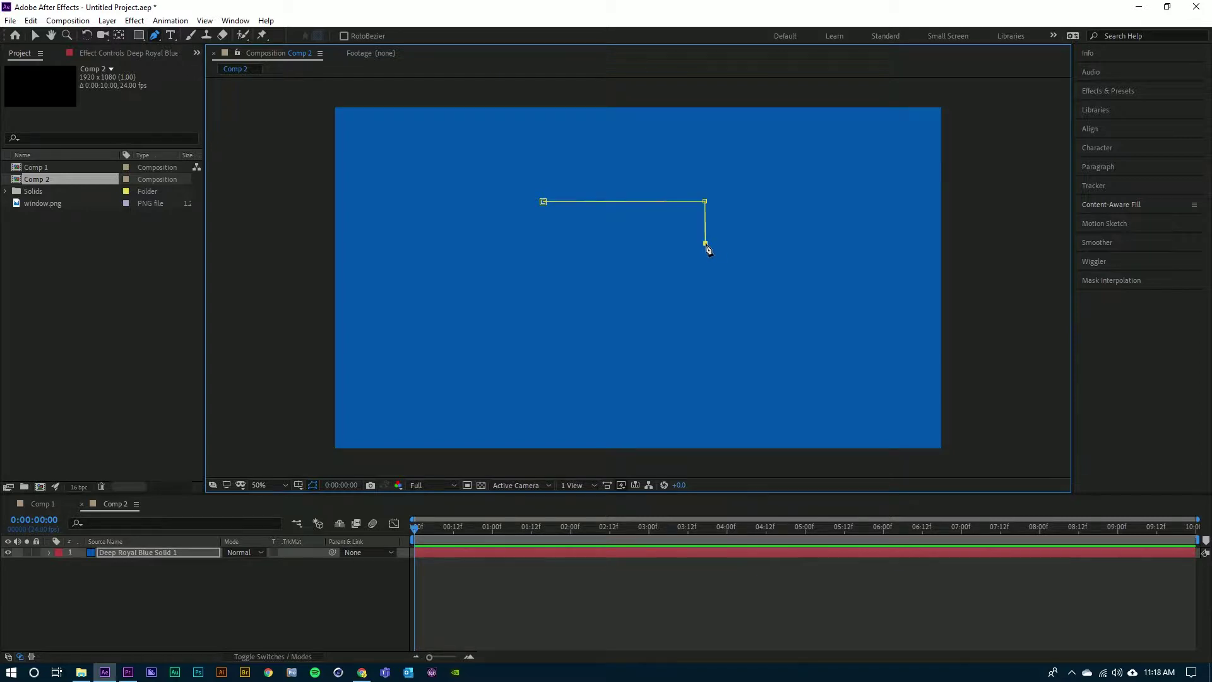
pyautogui.click(546, 247)
pyautogui.click(543, 202)
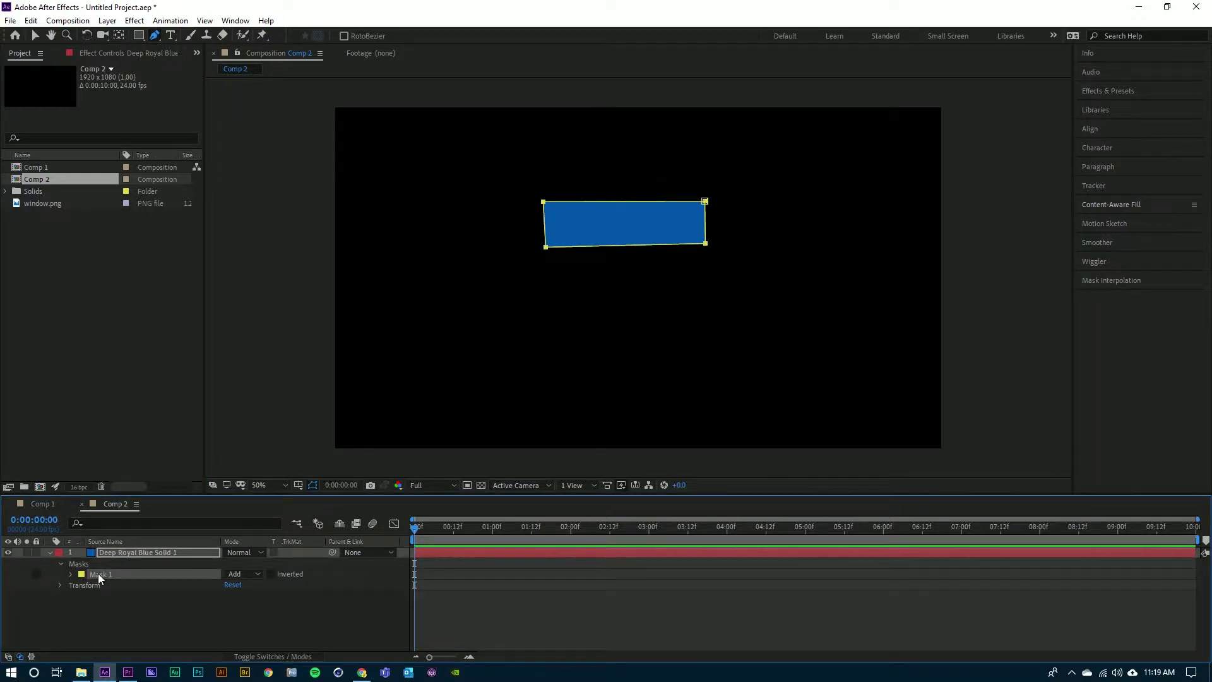
pyautogui.press('Delete')
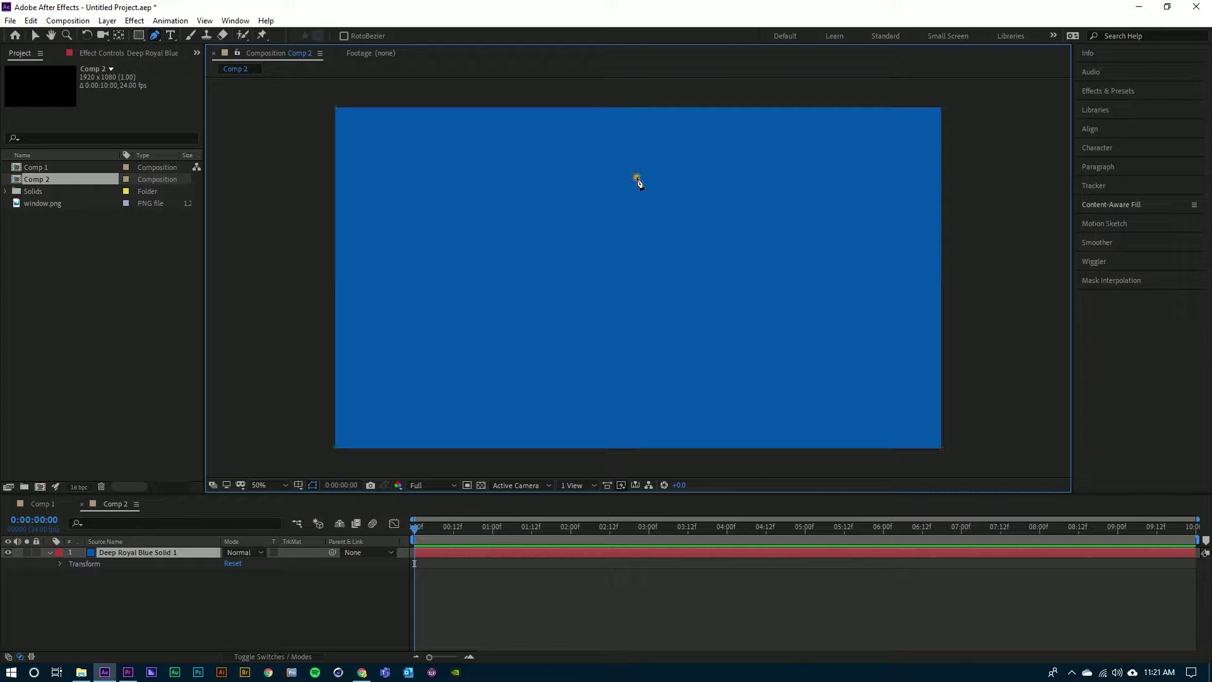
# - Draw a closed, roughly circular mask on the blue solid with the Pen tool, using four points with curve handles
pyautogui.moveTo(637, 177); pyautogui.dragTo(677, 177)
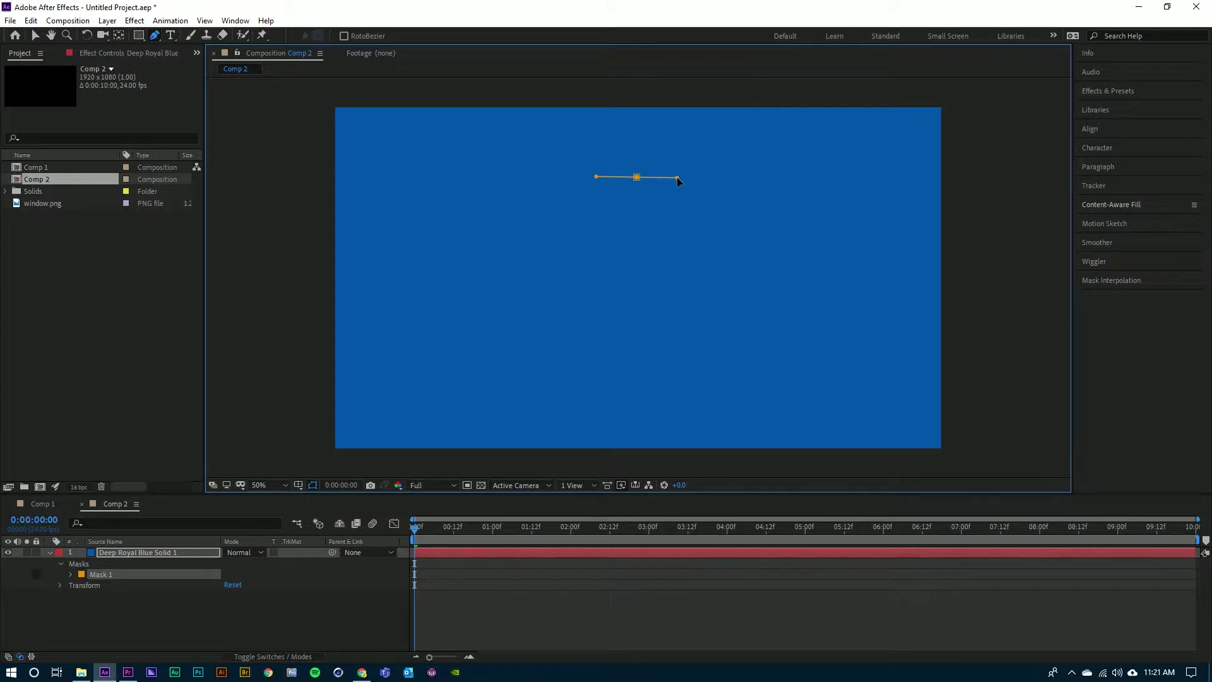
pyautogui.moveTo(677, 177); pyautogui.dragTo(677, 177)
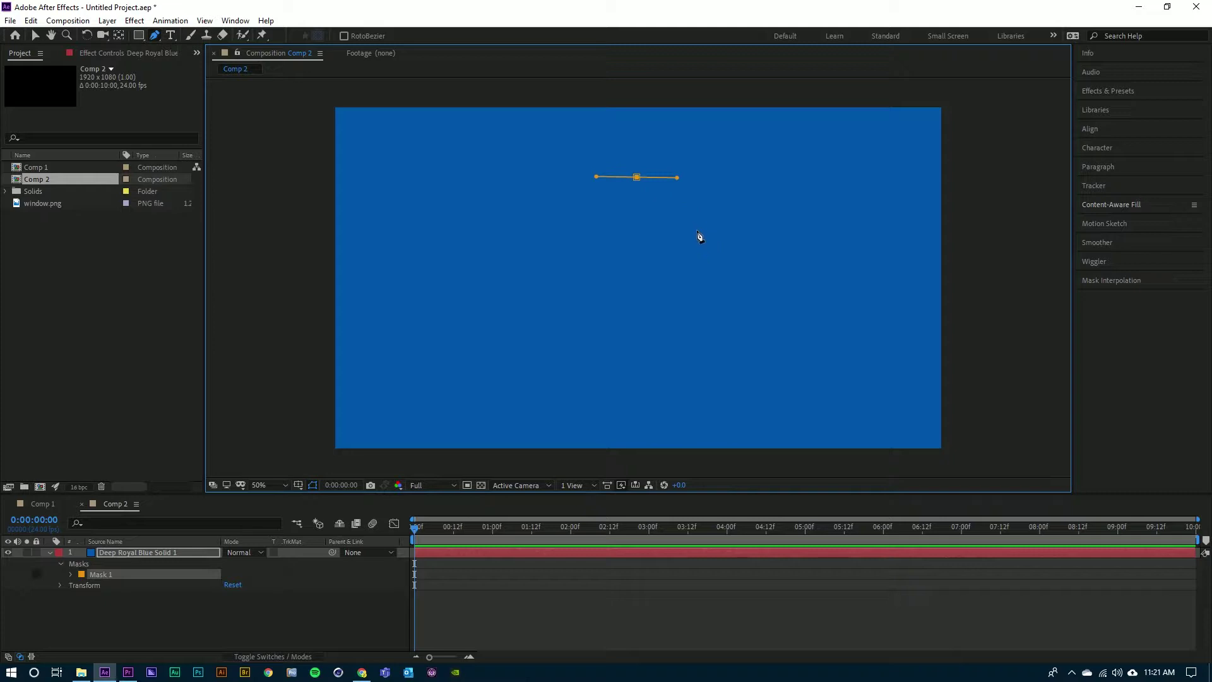
pyautogui.moveTo(696, 229); pyautogui.dragTo(696, 255)
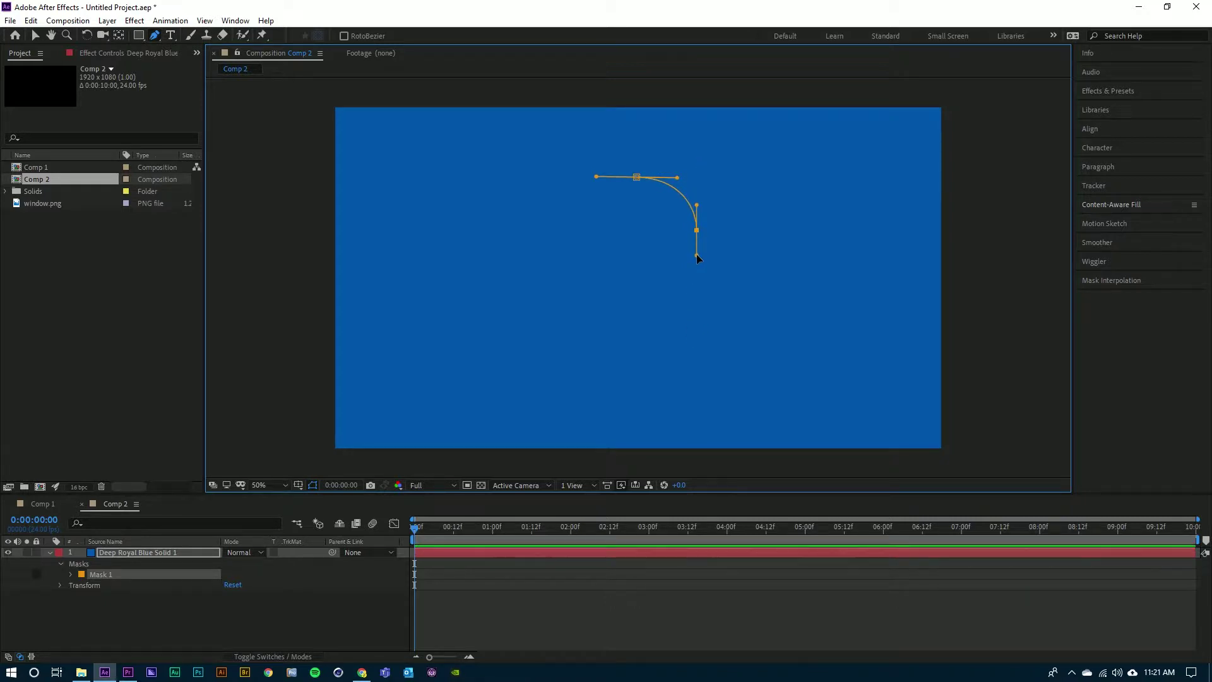
pyautogui.click(639, 282)
pyautogui.moveTo(639, 281); pyautogui.dragTo(607, 282)
pyautogui.moveTo(587, 228); pyautogui.dragTo(587, 203)
pyautogui.click(638, 178)
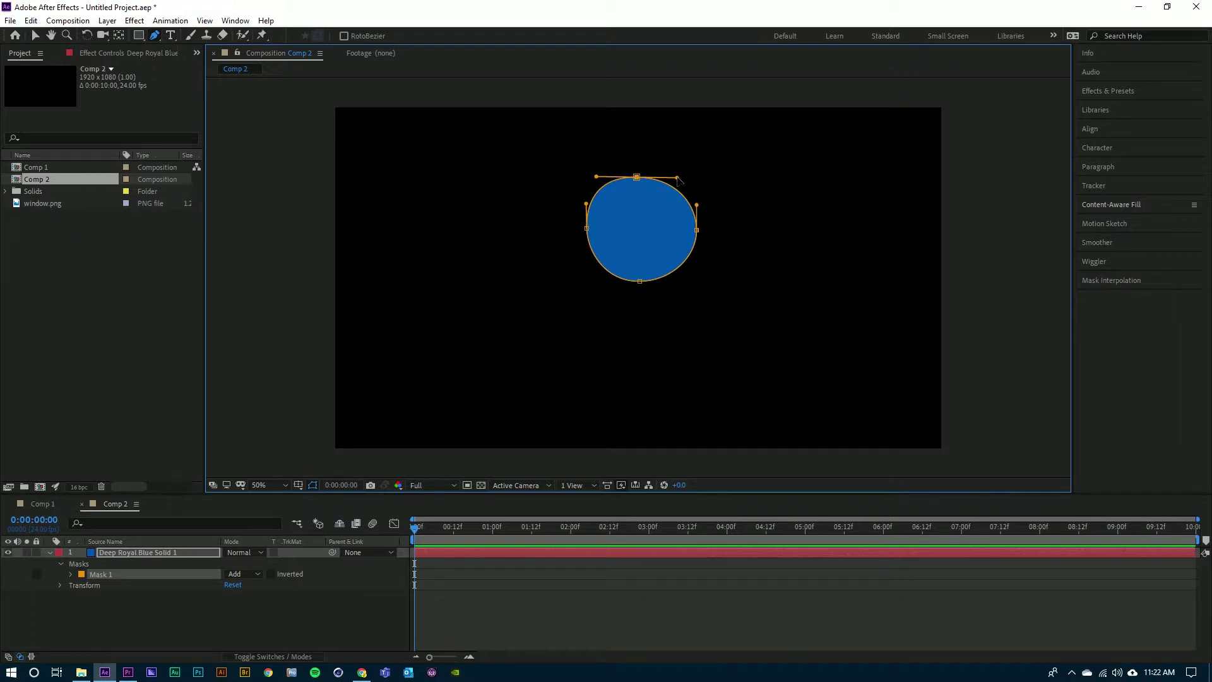
# - Reshape the circular mask by adjusting the curve handles of its top and right points individually
pyautogui.moveTo(679, 180)
pyautogui.mouseDown()
pyautogui.moveTo(685, 160)
pyautogui.moveTo(668, 203)
pyautogui.moveTo(691, 165)
pyautogui.moveTo(679, 189)
pyautogui.moveTo(645, 181)
pyautogui.moveTo(777, 176)
pyautogui.moveTo(692, 142)
pyautogui.moveTo(686, 180)
pyautogui.mouseUp()
pyautogui.moveTo(685, 178)
pyautogui.mouseDown()
pyautogui.moveTo(690, 192)
pyautogui.moveTo(676, 133)
pyautogui.moveTo(692, 196)
pyautogui.moveTo(644, 233)
pyautogui.moveTo(636, 269)
pyautogui.moveTo(647, 192)
pyautogui.moveTo(687, 178)
pyautogui.mouseUp()
pyautogui.moveTo(596, 178)
pyautogui.mouseDown()
pyautogui.moveTo(622, 215)
pyautogui.moveTo(577, 165)
pyautogui.moveTo(627, 130)
pyautogui.moveTo(600, 160)
pyautogui.moveTo(605, 174)
pyautogui.mouseUp()
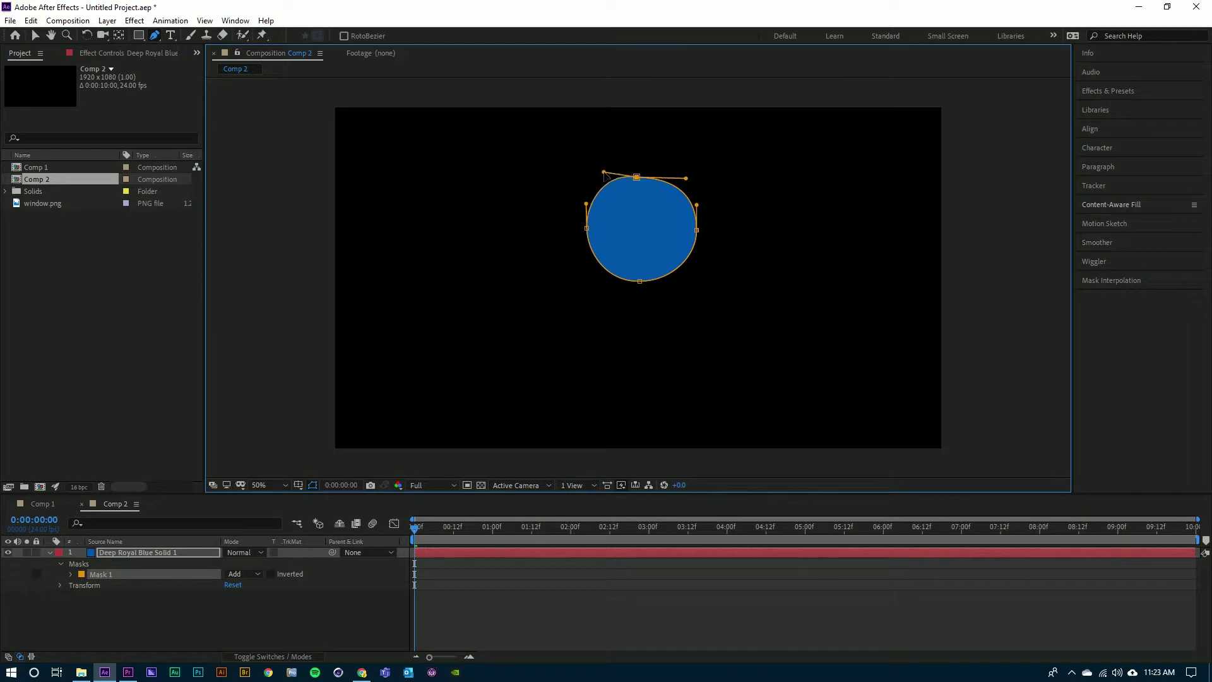
pyautogui.click(697, 230)
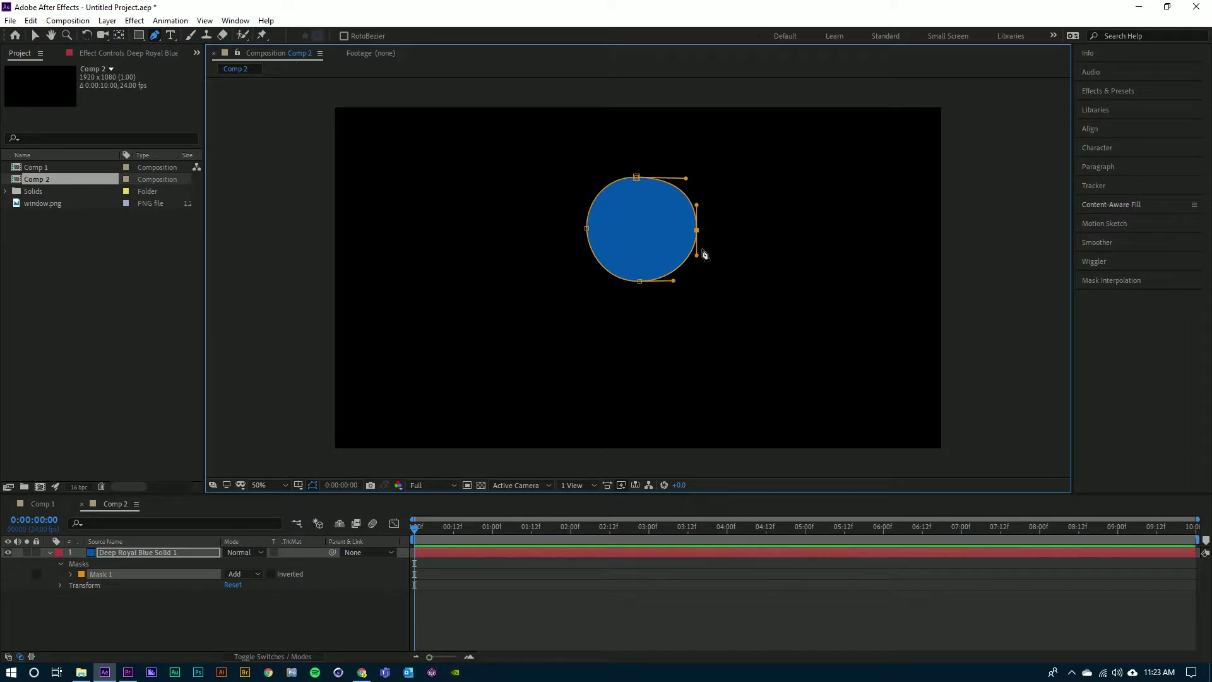
pyautogui.moveTo(699, 258)
pyautogui.mouseDown()
pyautogui.moveTo(751, 255)
pyautogui.moveTo(701, 260)
pyautogui.mouseUp()
# - In Comp 1, draw a closed mask on window.png around the leftmost pane of the arch, with curved points along its top edge
pyautogui.click(39, 504)
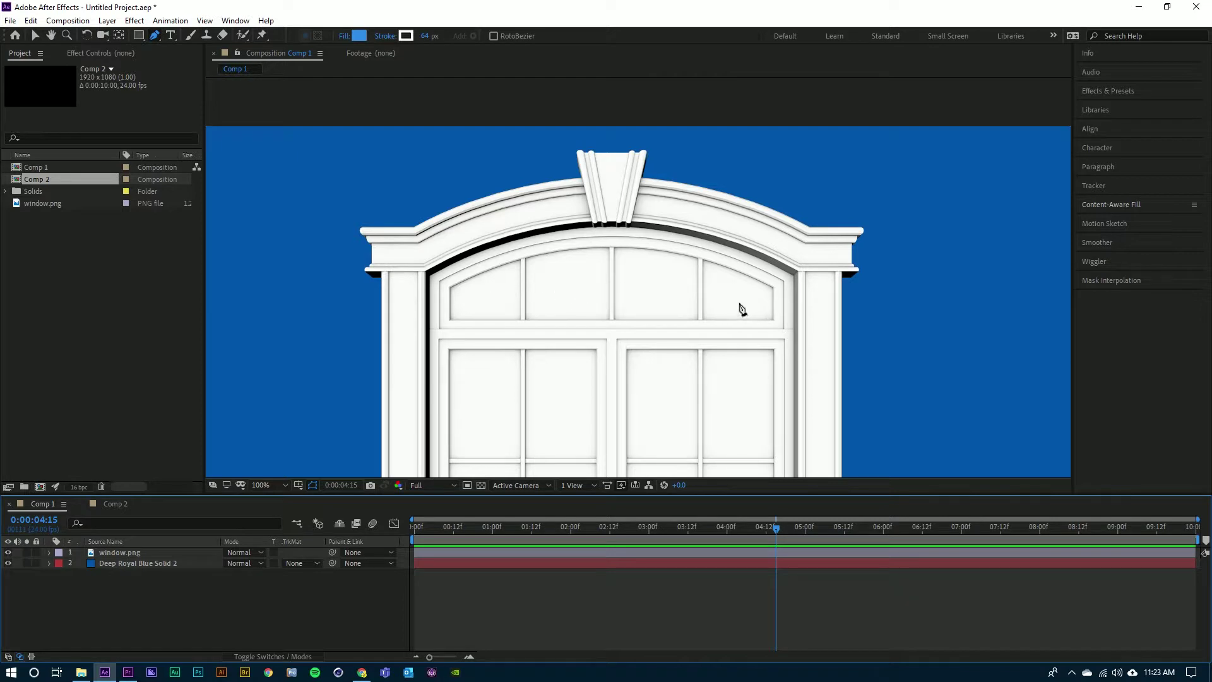
pyautogui.press('.')
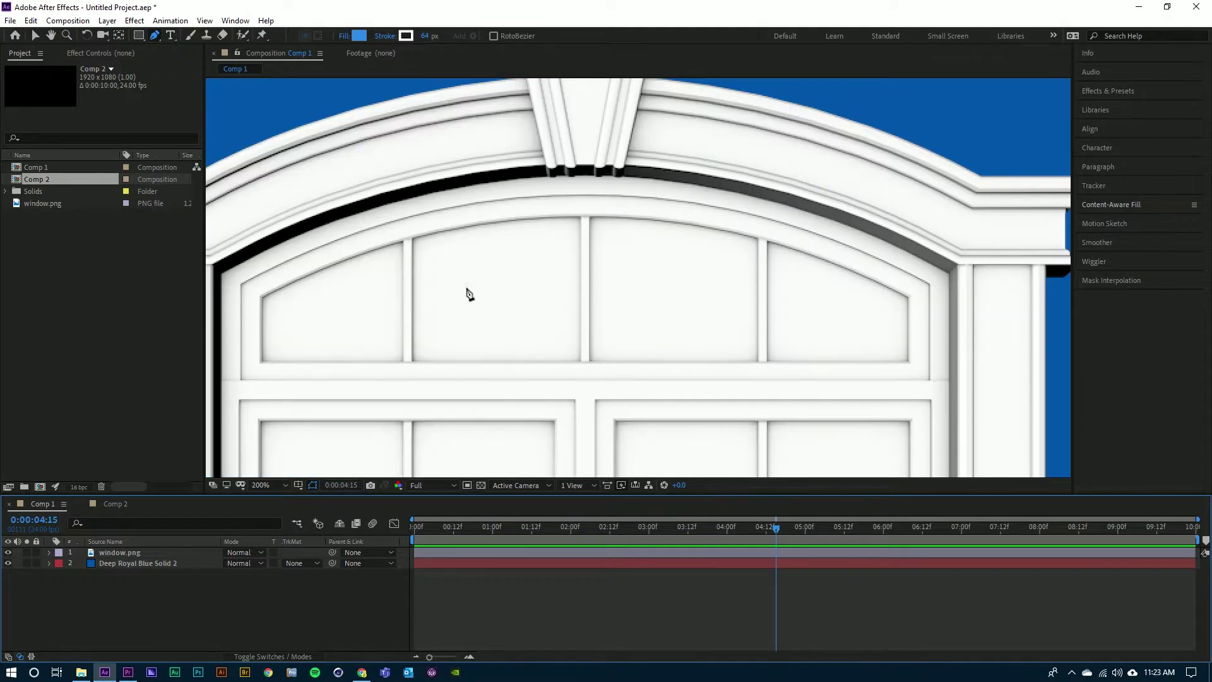
pyautogui.press('h')
pyautogui.moveTo(314, 292); pyautogui.dragTo(616, 248)
pyautogui.press('g')
pyautogui.press('.')
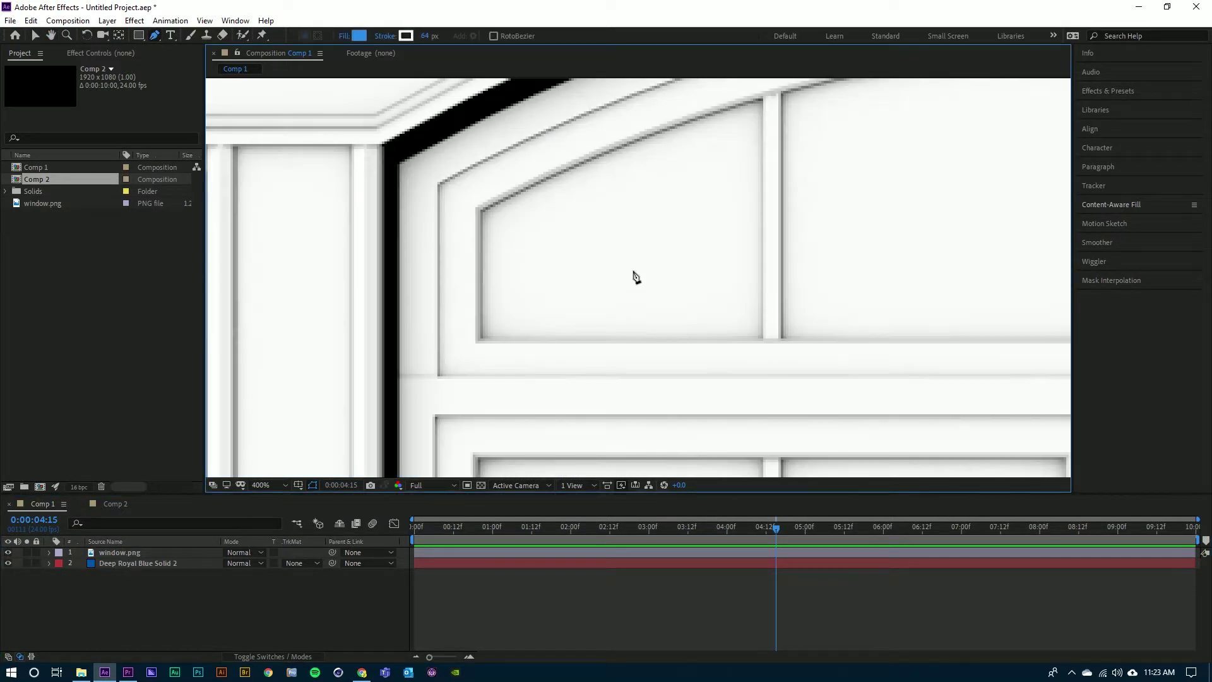
pyautogui.moveTo(657, 194); pyautogui.dragTo(617, 248)
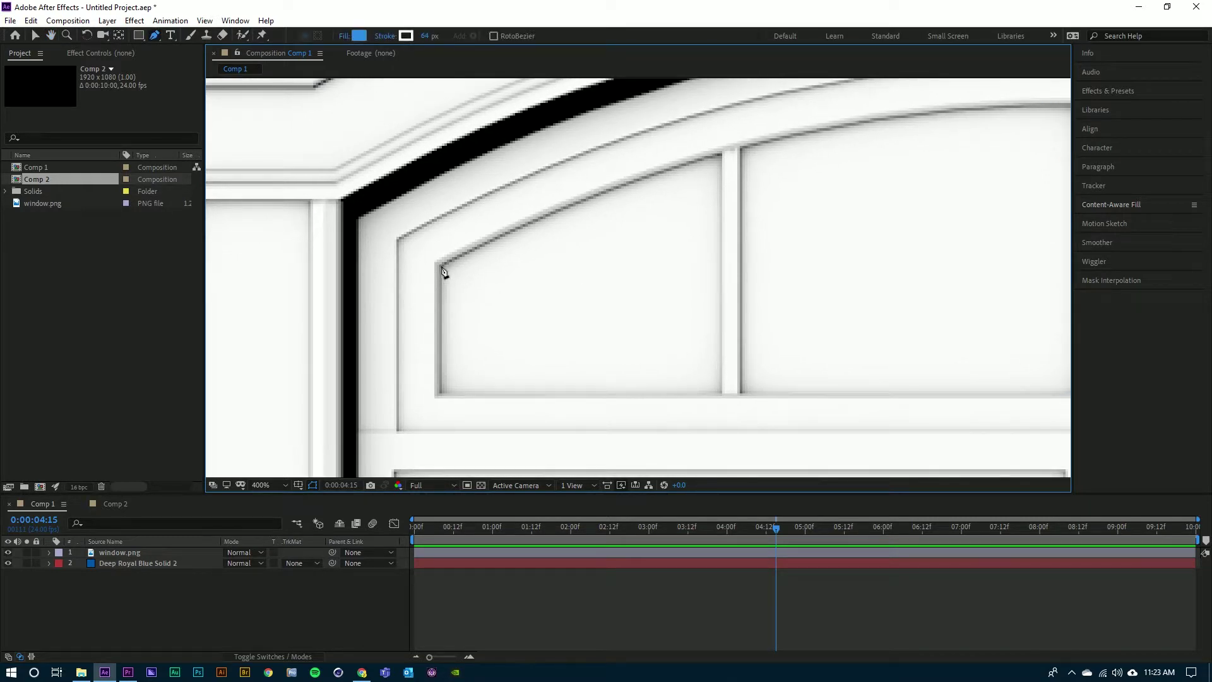
pyautogui.click(124, 551)
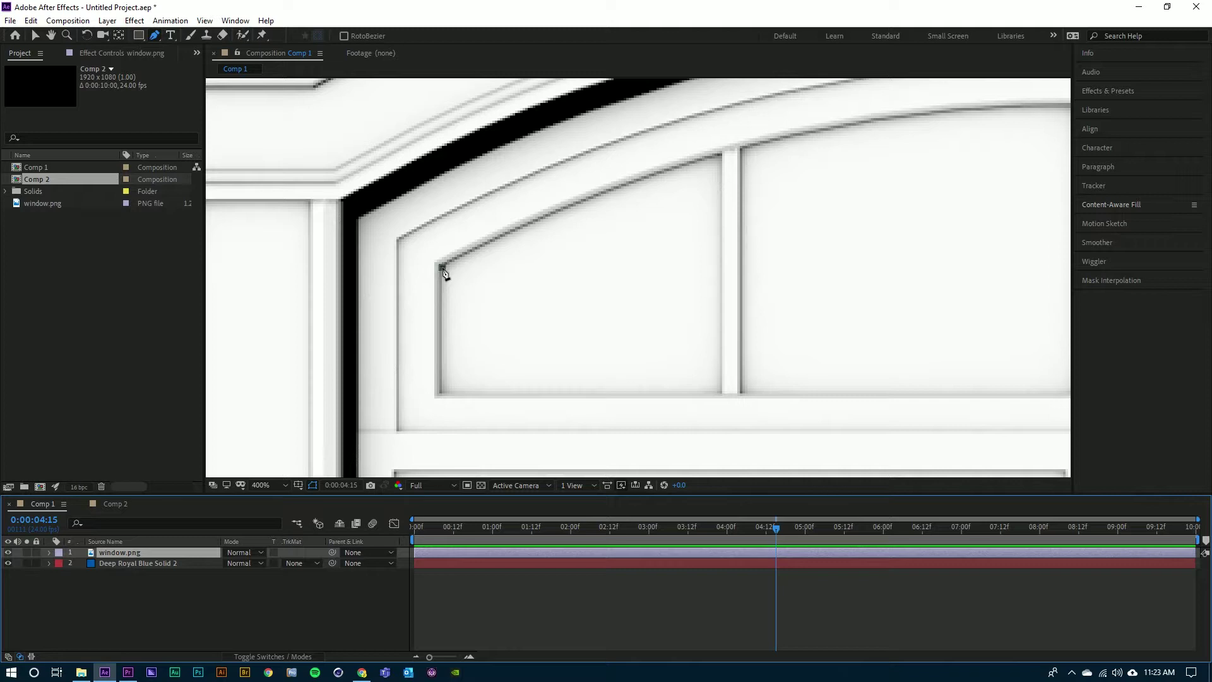
pyautogui.moveTo(442, 267); pyautogui.dragTo(464, 258)
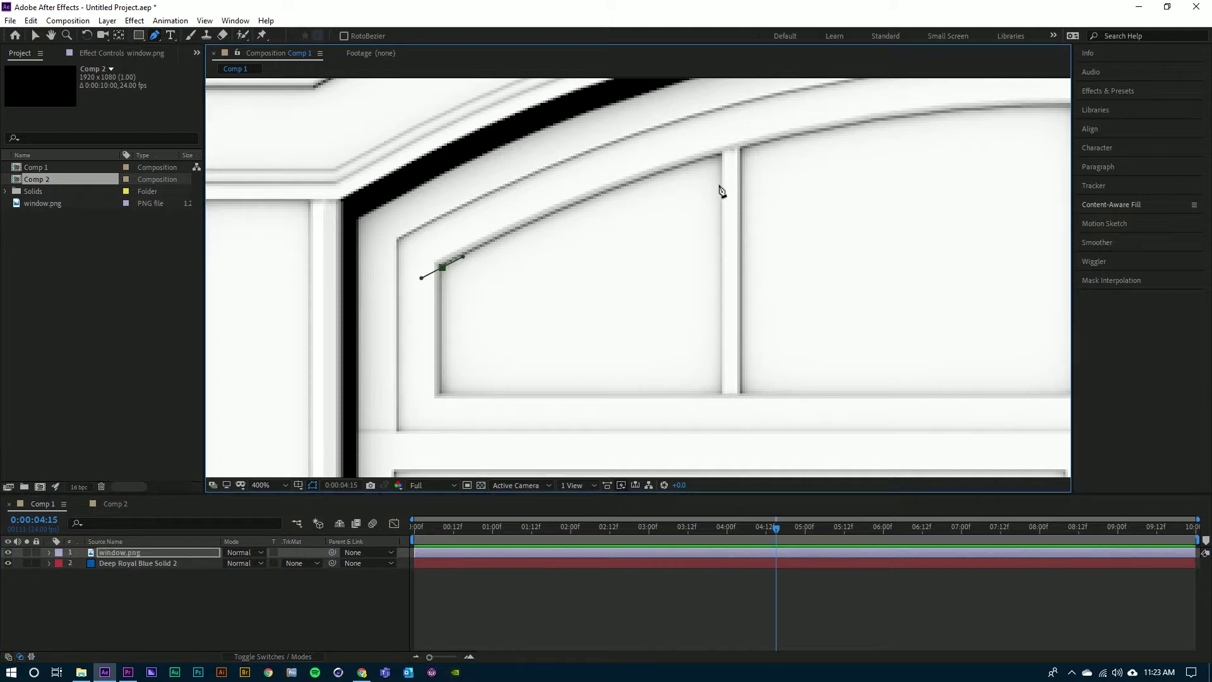
pyautogui.moveTo(720, 154); pyautogui.dragTo(779, 148)
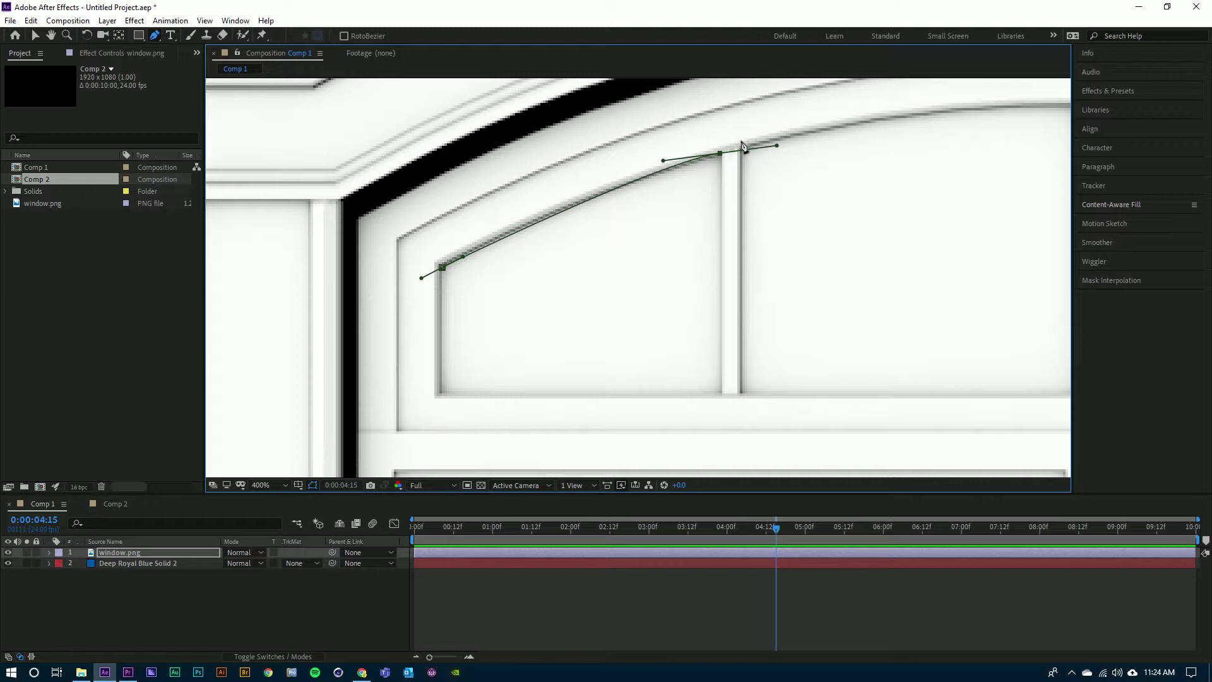
pyautogui.click(720, 391)
pyautogui.click(442, 393)
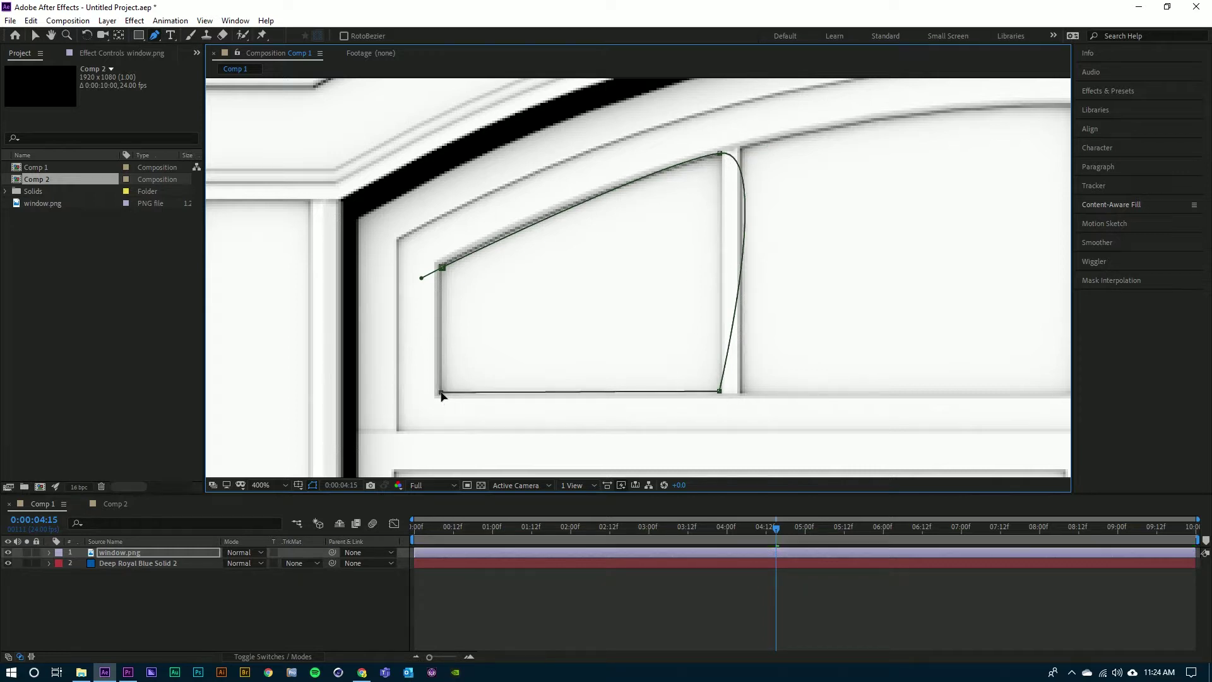
pyautogui.click(442, 268)
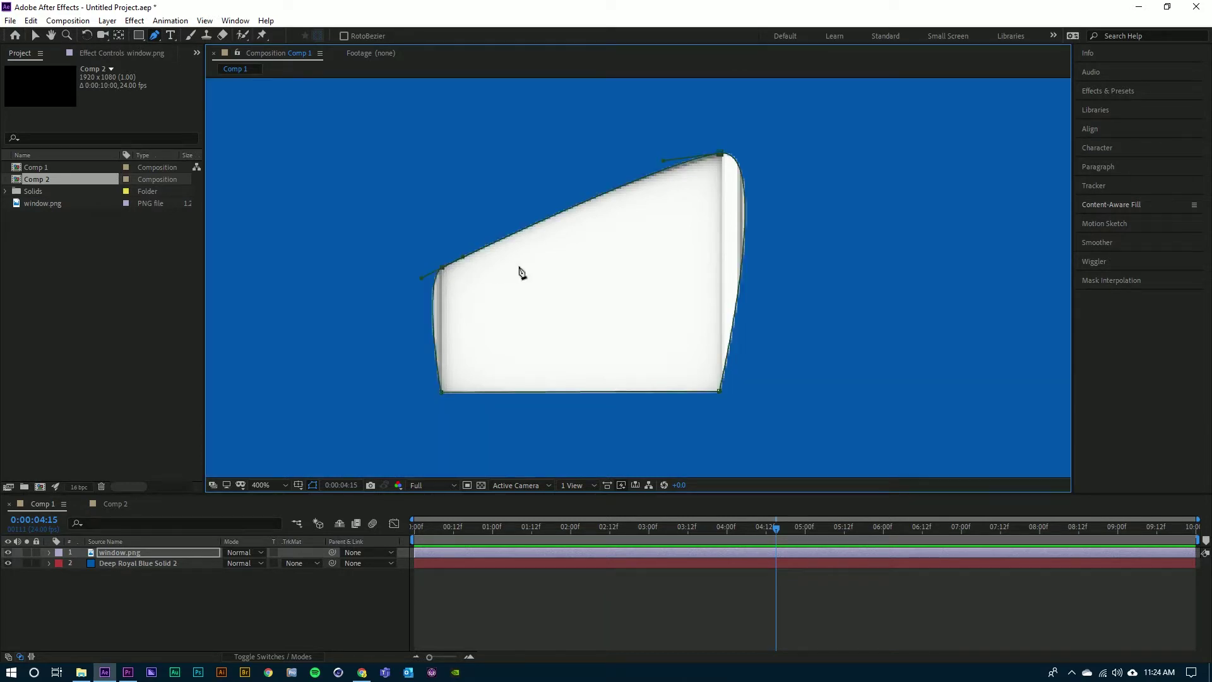
# - Straighten the mask's two vertical sides by realigning the outer curve handles of its upper corner points with the pane edges
pyautogui.click(723, 157)
pyautogui.moveTo(778, 148); pyautogui.dragTo(721, 180)
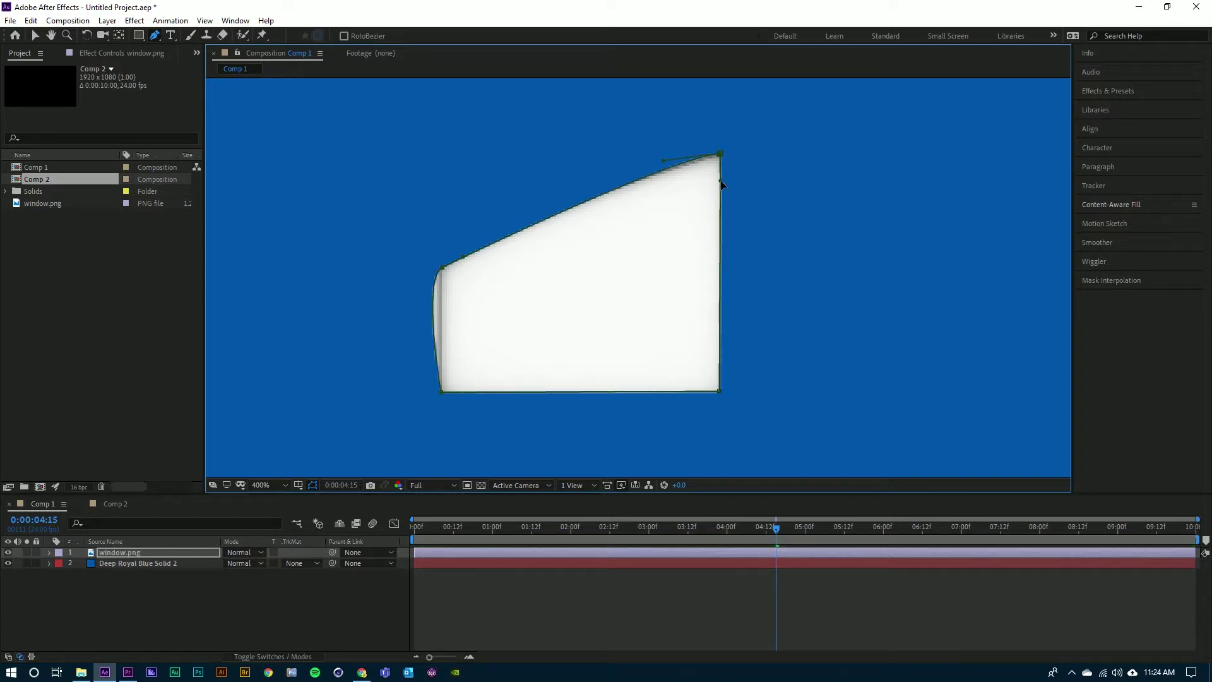
pyautogui.click(442, 269)
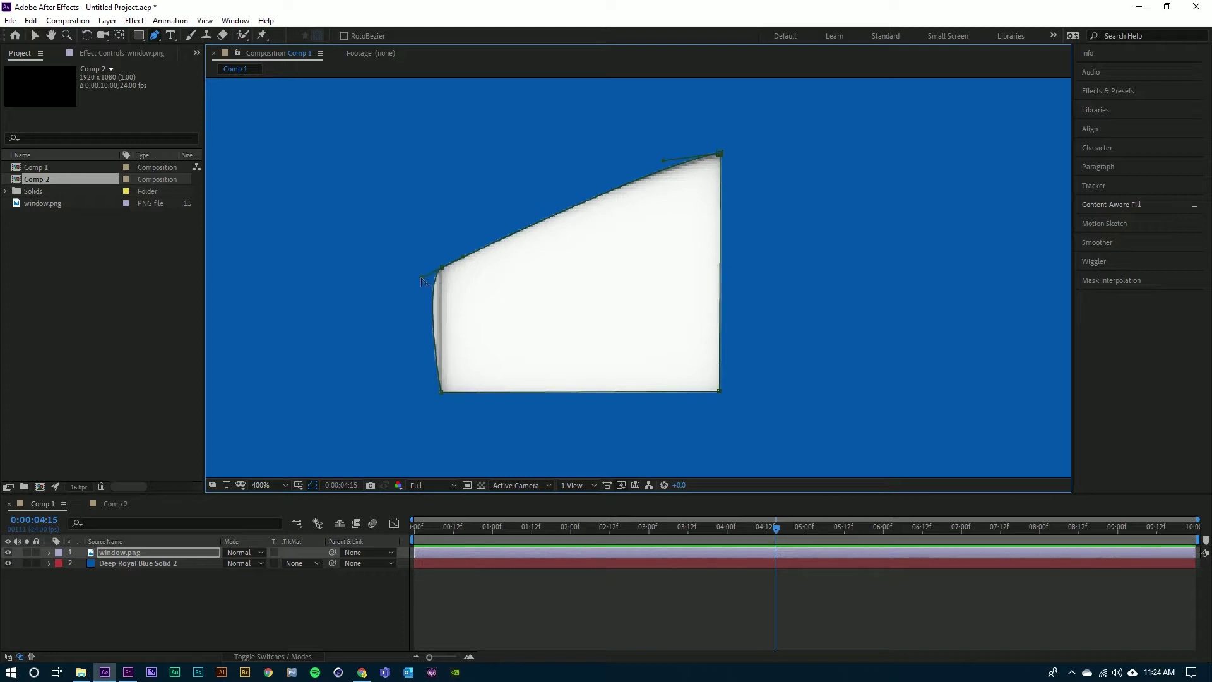
pyautogui.moveTo(421, 280); pyautogui.dragTo(442, 285)
# - Set the mode of Mask 1 on the window.png layer to Subtract
pyautogui.click(127, 552)
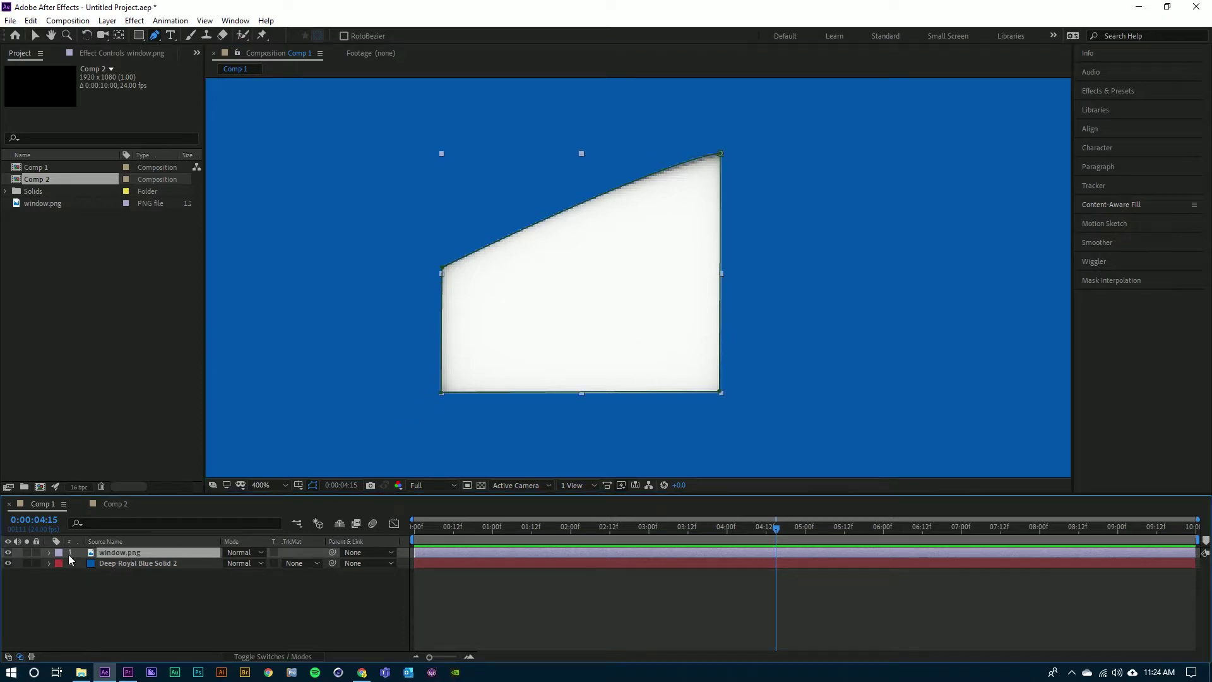
pyautogui.click(48, 553)
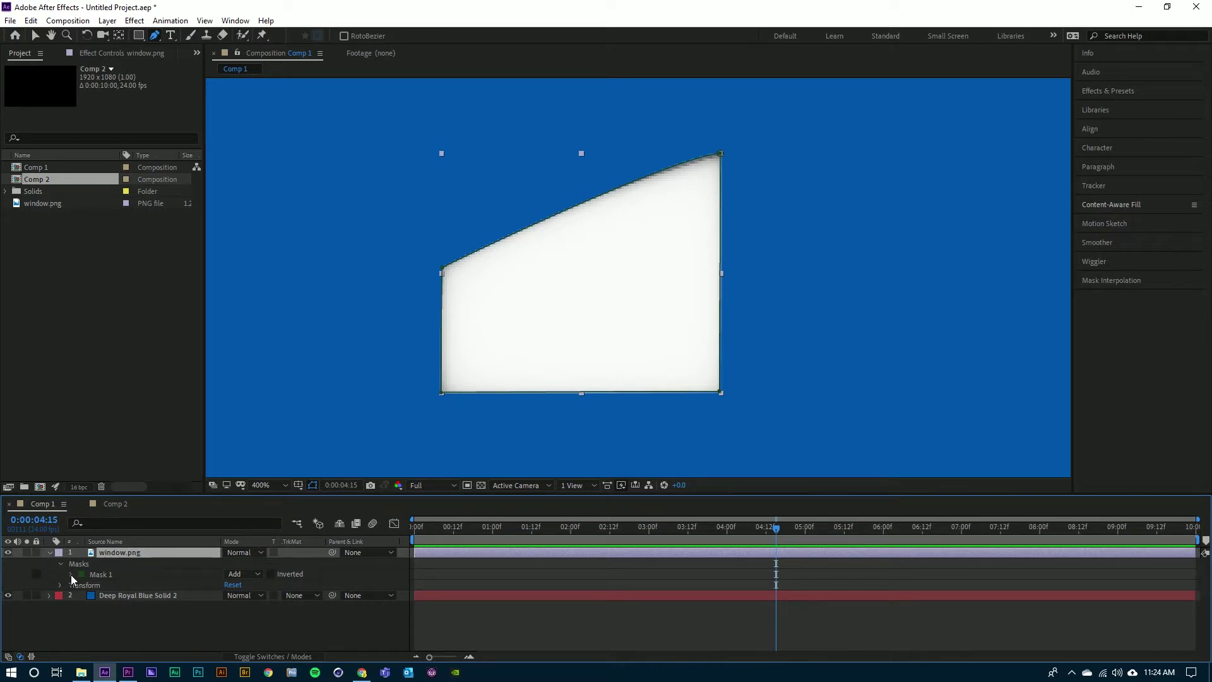
pyautogui.click(241, 572)
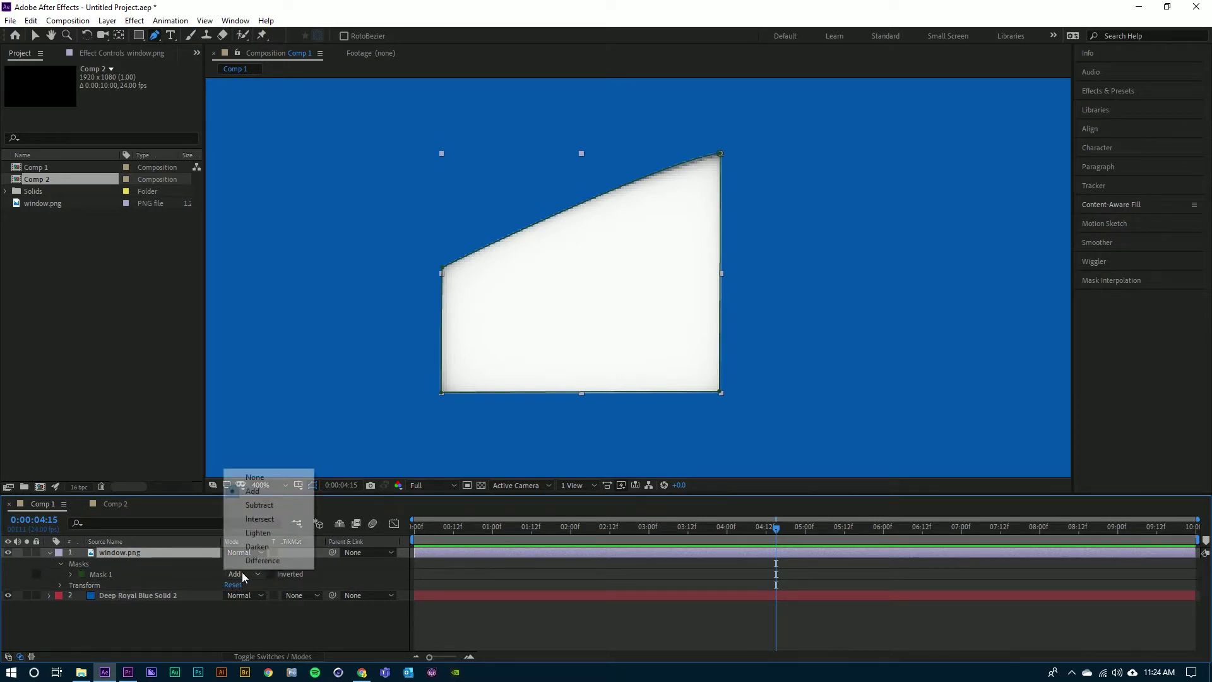
pyautogui.click(259, 505)
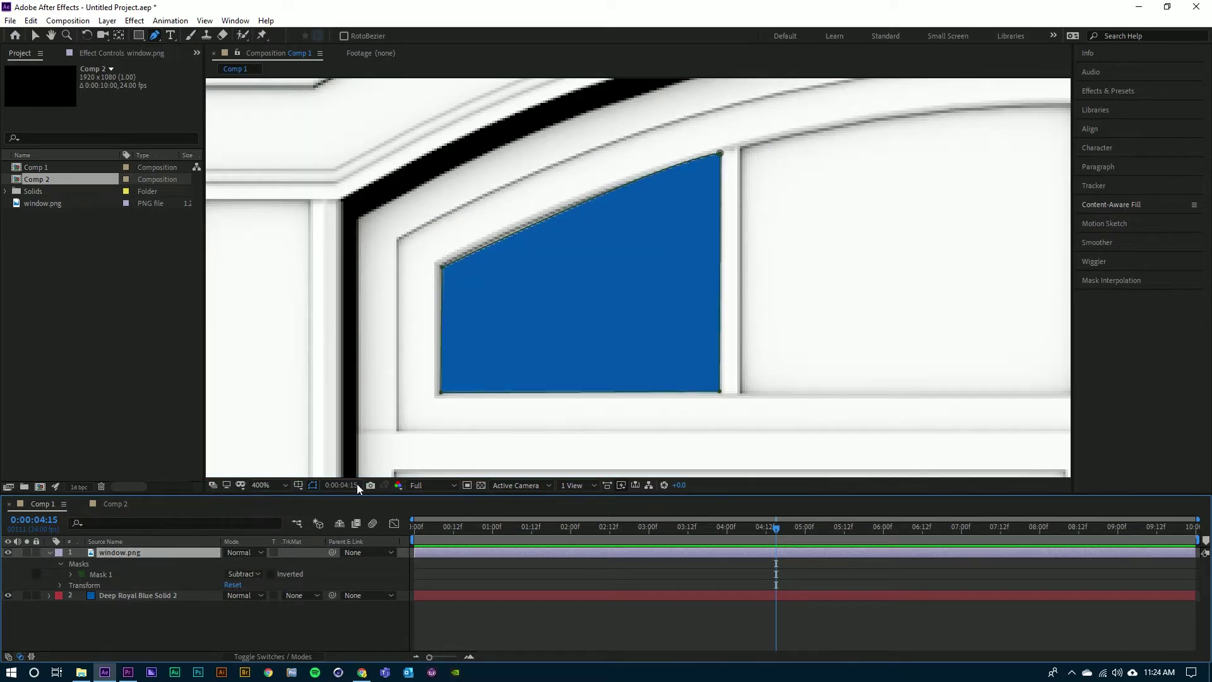
# - Adjust the curve handles at both ends of Mask 1's top edge to follow the arch of the pane
pyautogui.click(443, 267)
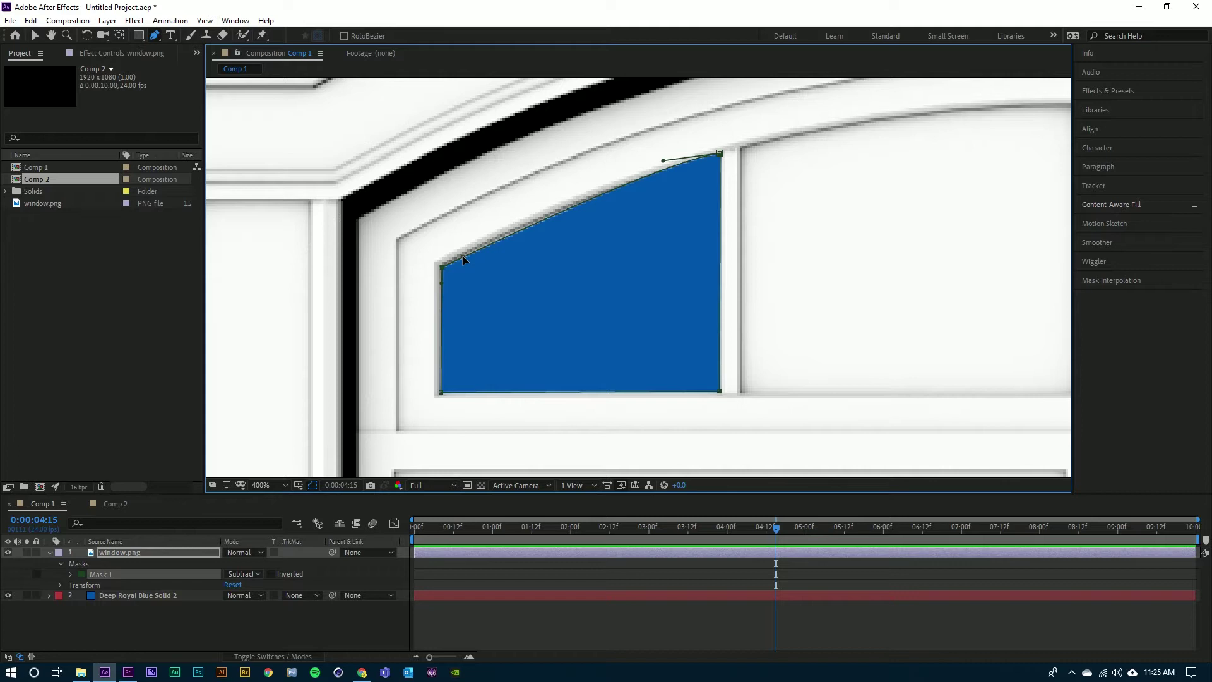
pyautogui.moveTo(462, 255); pyautogui.dragTo(480, 242)
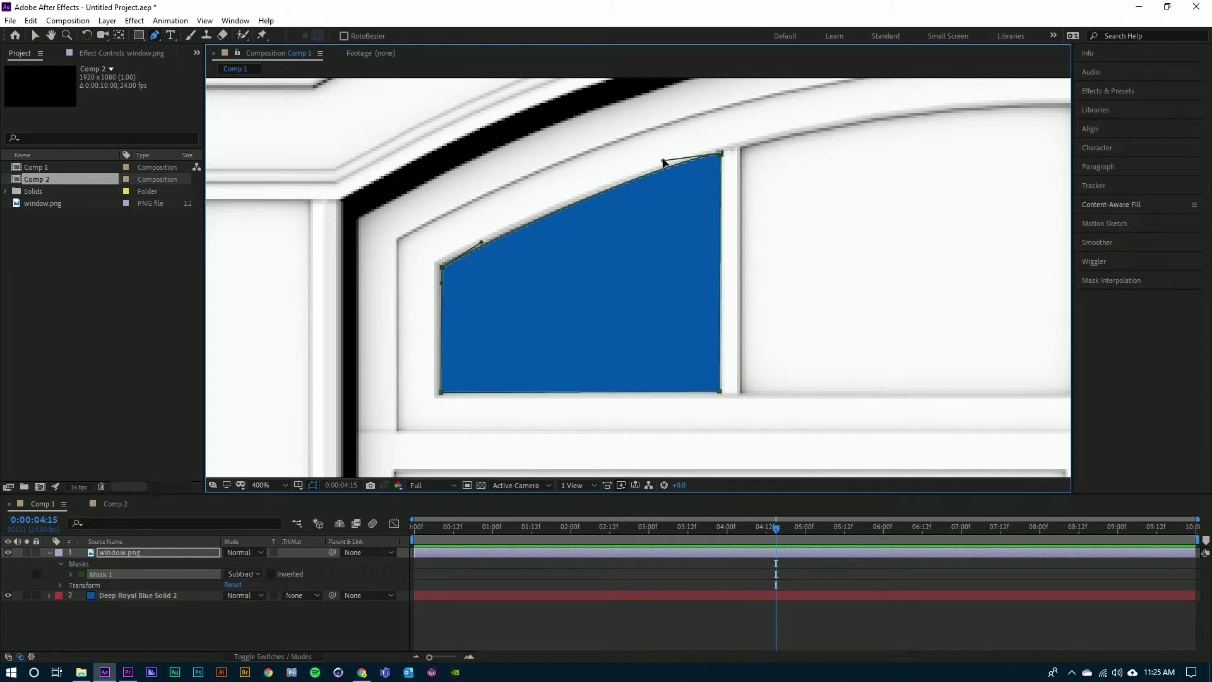
pyautogui.moveTo(663, 163); pyautogui.dragTo(650, 168)
# - Draw a second closed mask on window.png around the arch's second pane from the left, with curved points along its top edge
pyautogui.press('h')
pyautogui.moveTo(891, 248); pyautogui.dragTo(676, 274)
pyautogui.press('g')
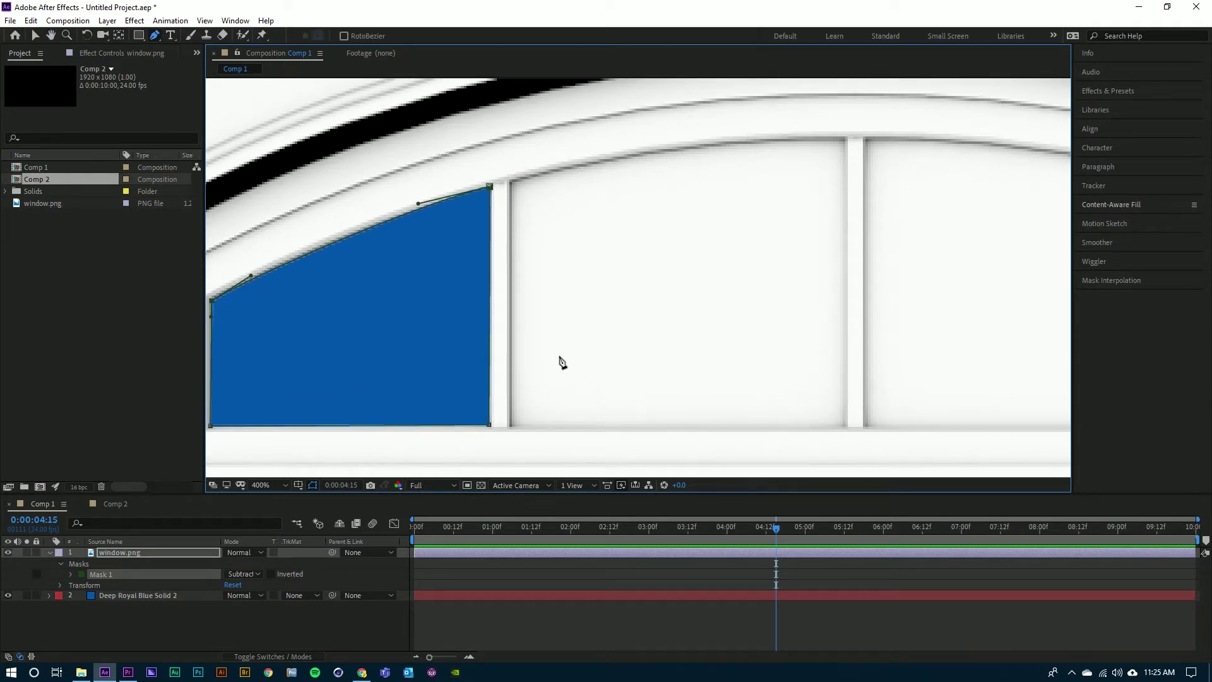
pyautogui.click(511, 425)
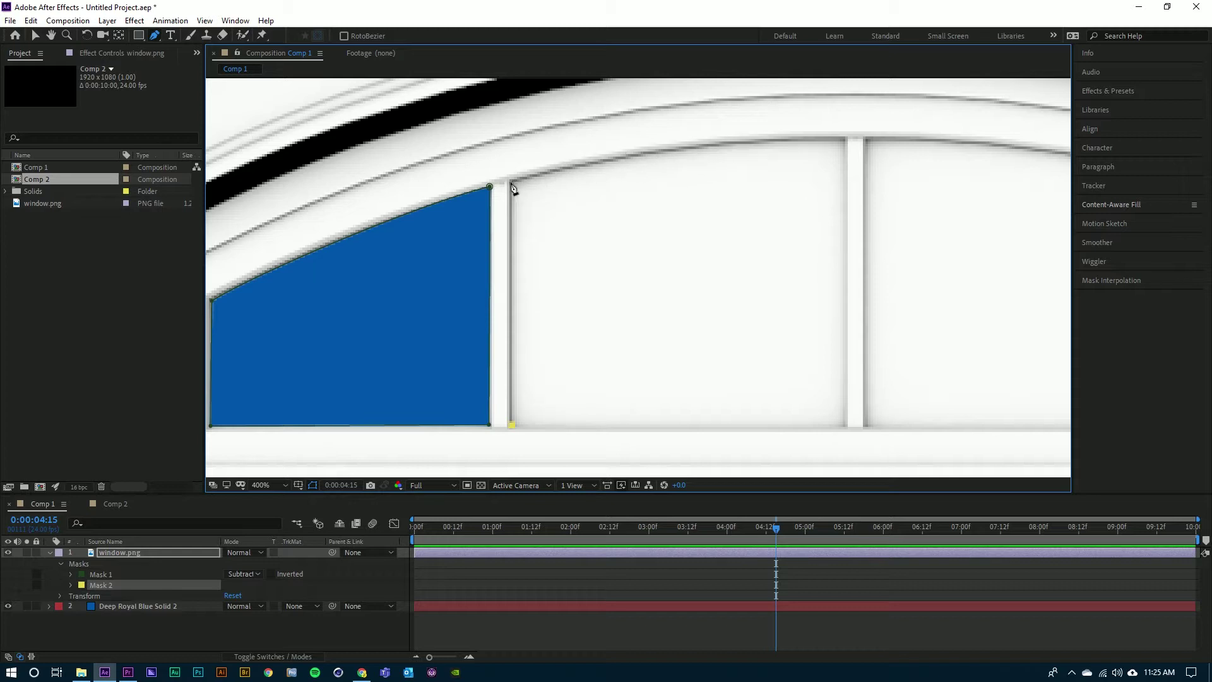
pyautogui.moveTo(510, 182); pyautogui.dragTo(553, 179)
pyautogui.moveTo(846, 142); pyautogui.dragTo(897, 144)
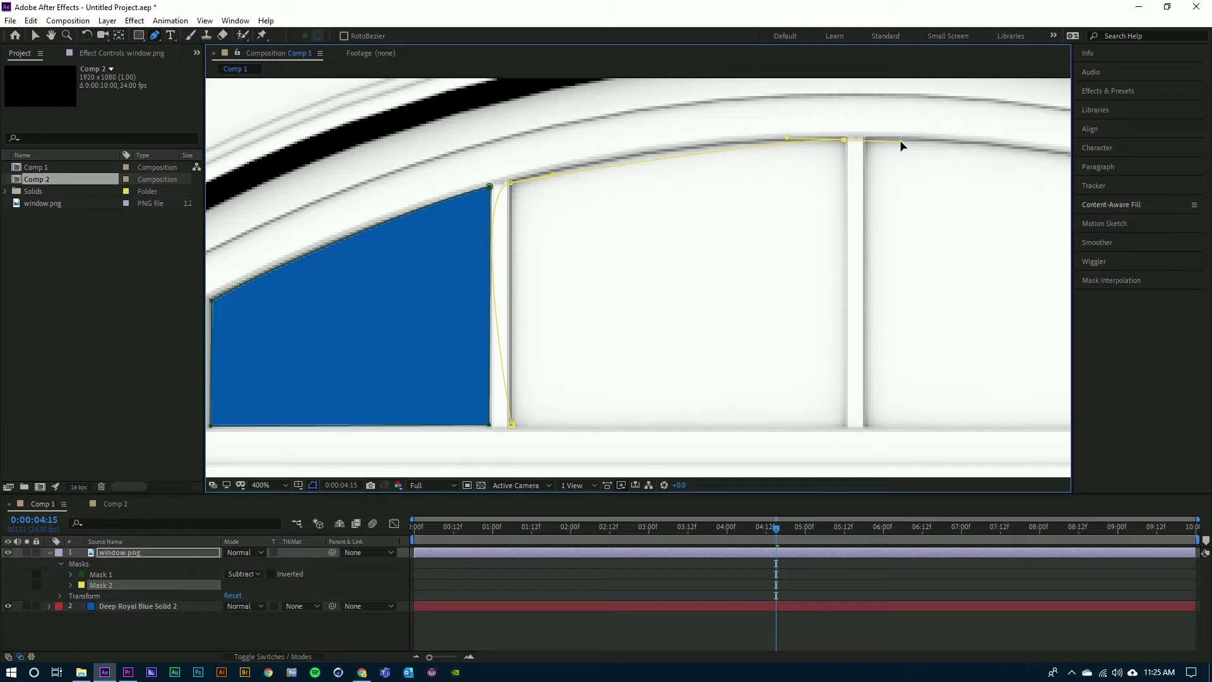
pyautogui.click(844, 426)
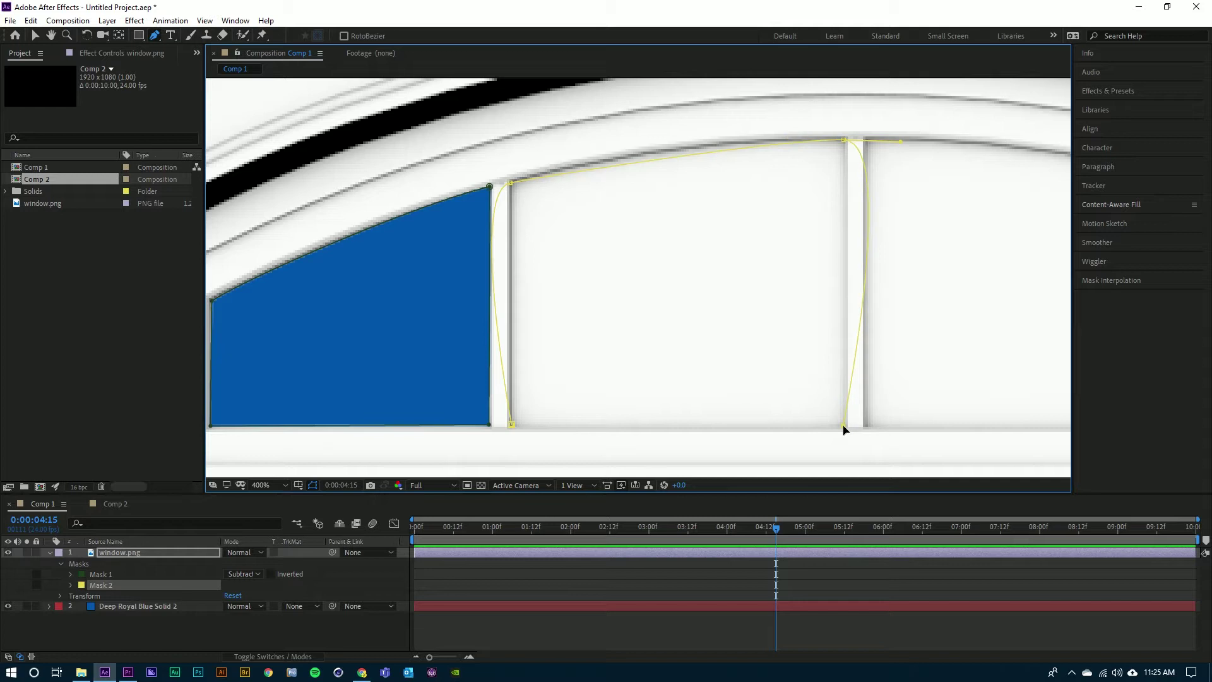
pyautogui.click(513, 426)
# - Adjust the curve handles of Mask 2's upper corner points to straighten its vertical sides and fit its top edge to the arch
pyautogui.click(512, 184)
pyautogui.moveTo(480, 195); pyautogui.dragTo(511, 203)
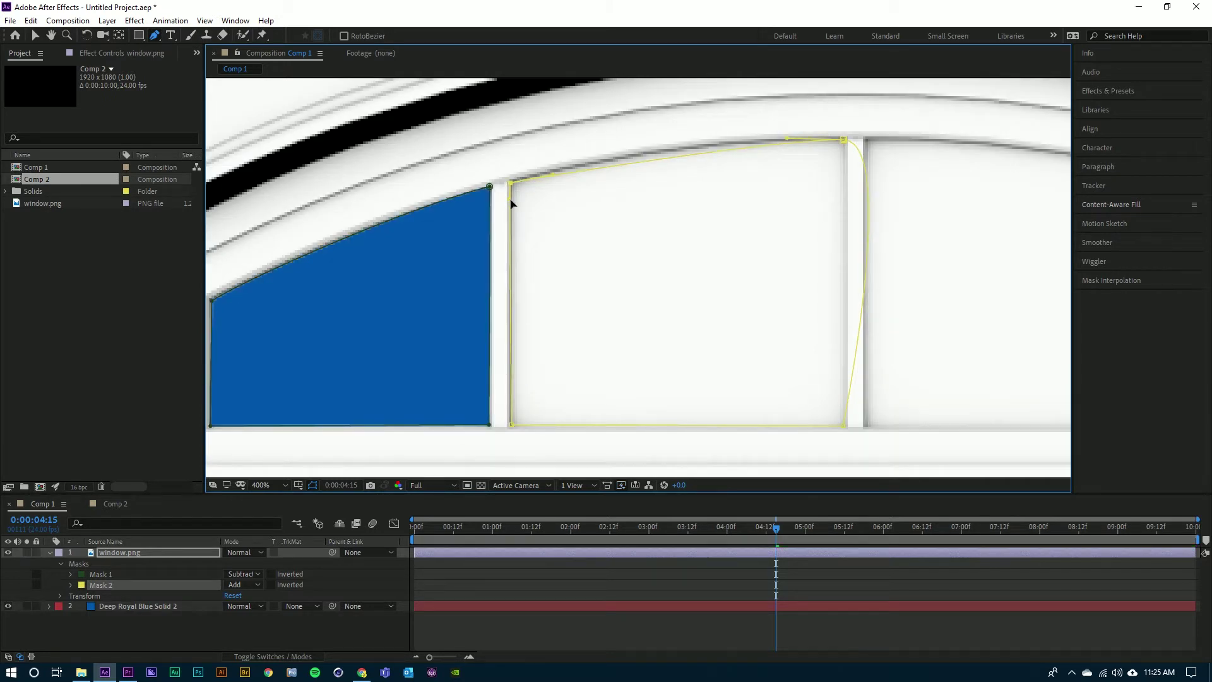
pyautogui.click(846, 140)
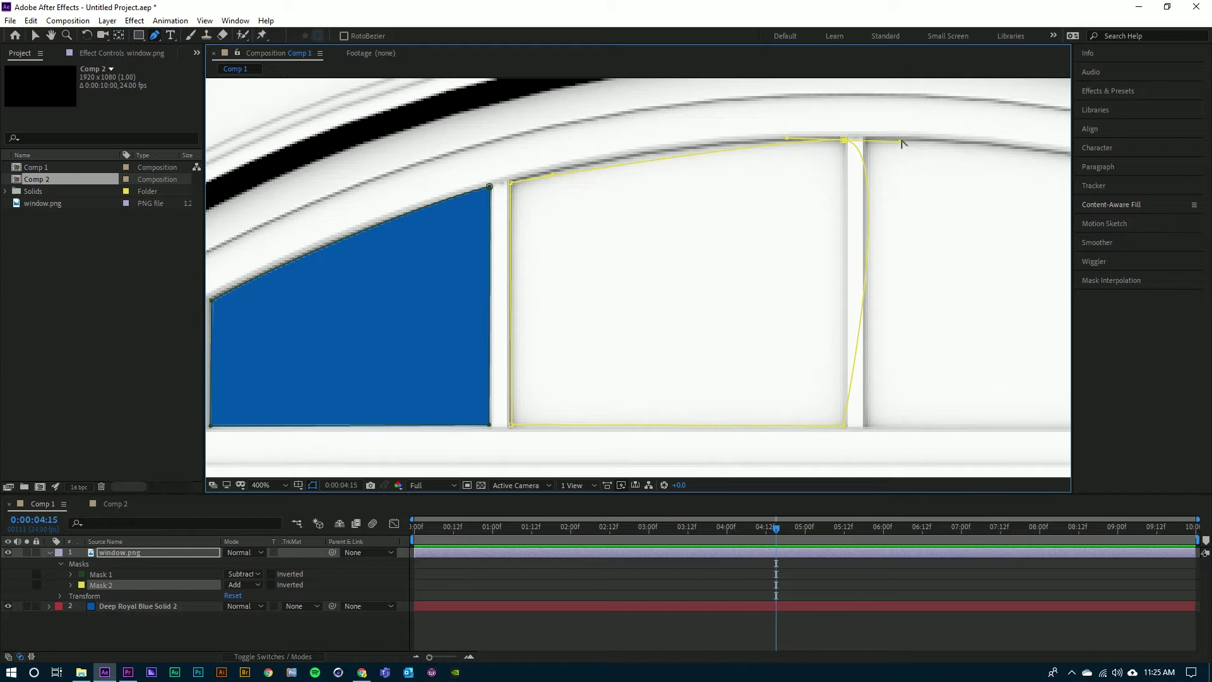
pyautogui.moveTo(902, 142); pyautogui.dragTo(757, 142)
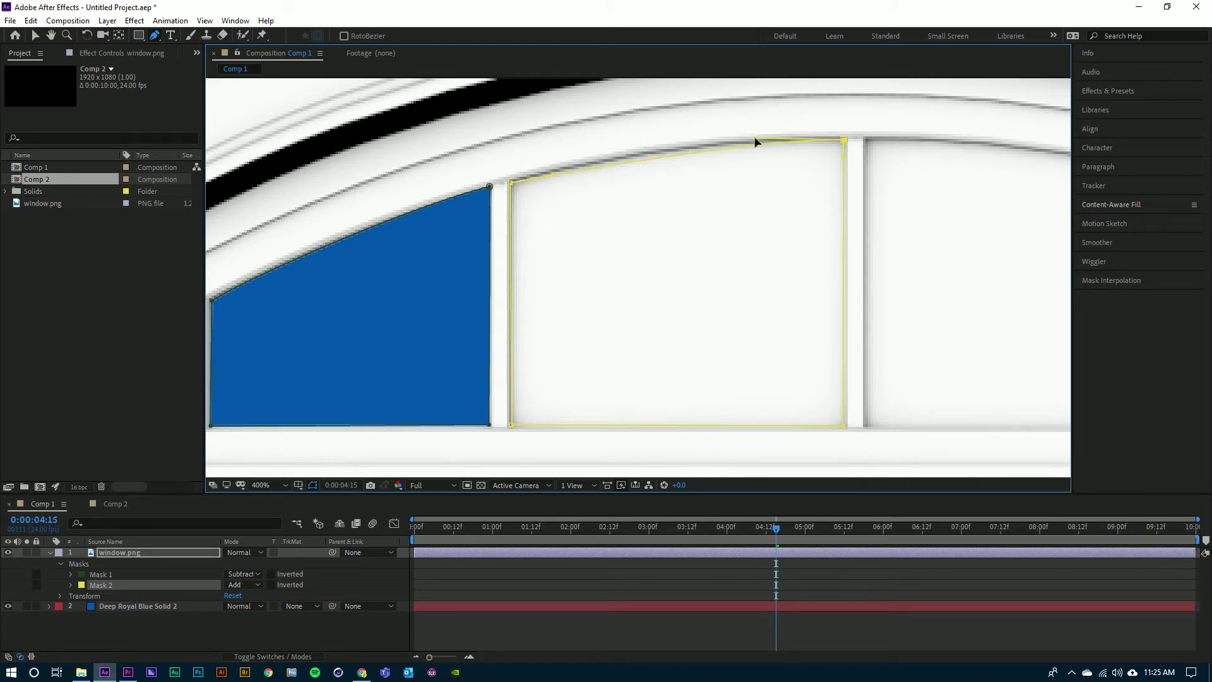
pyautogui.moveTo(554, 176); pyautogui.dragTo(581, 164)
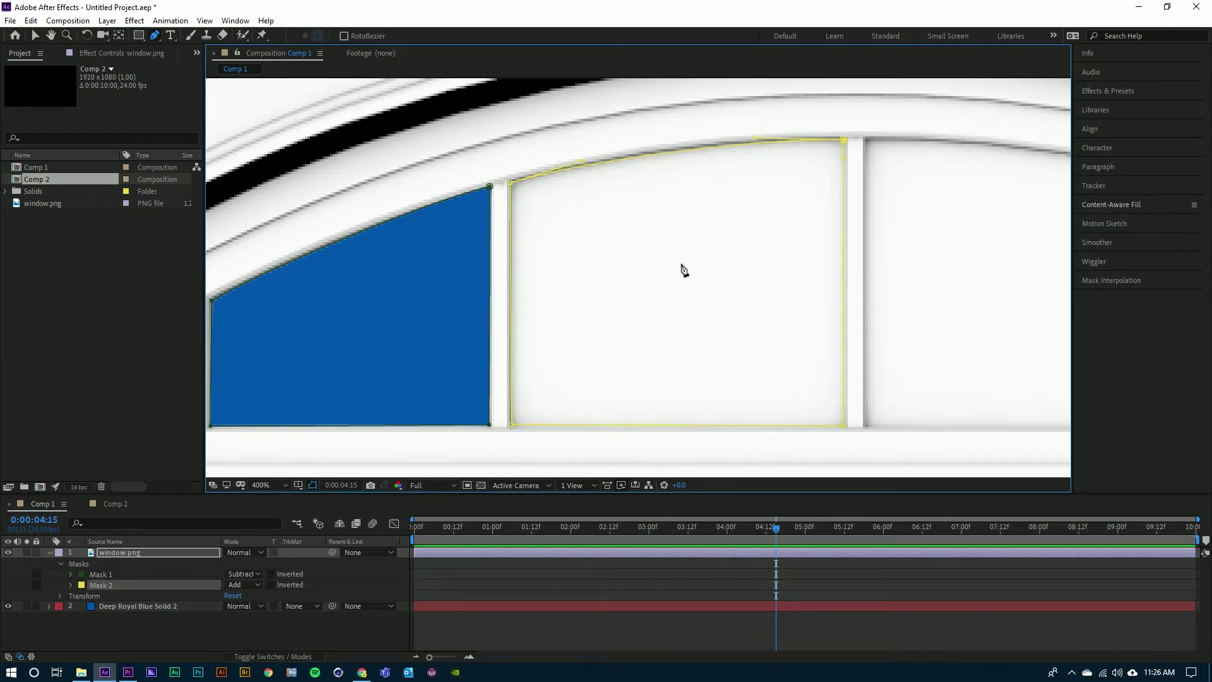
# - Set the mode of Mask 2 on the window.png layer to Subtract
pyautogui.click(146, 586)
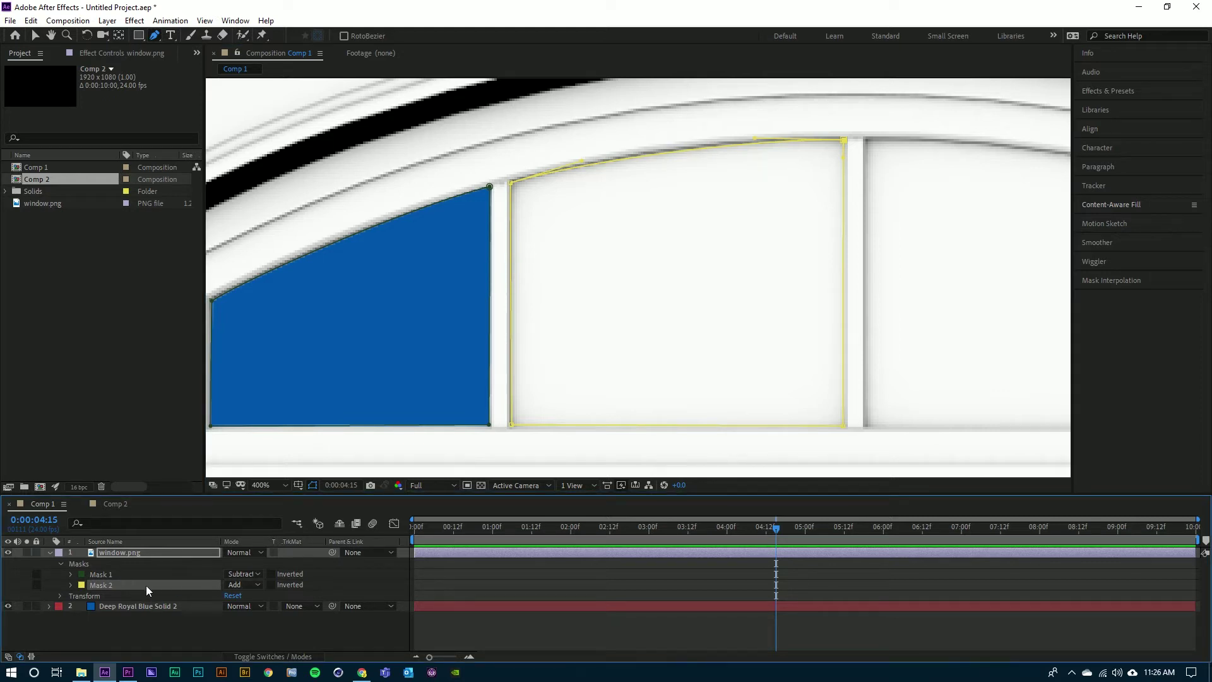
pyautogui.click(243, 582)
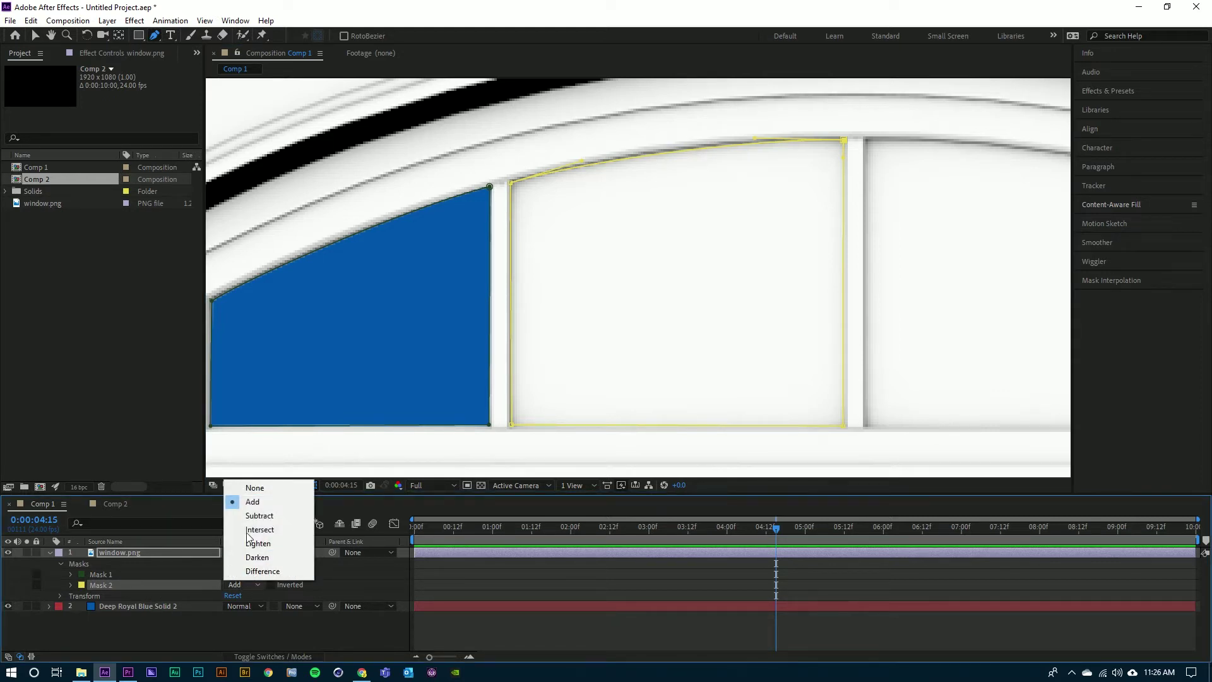
pyautogui.click(249, 517)
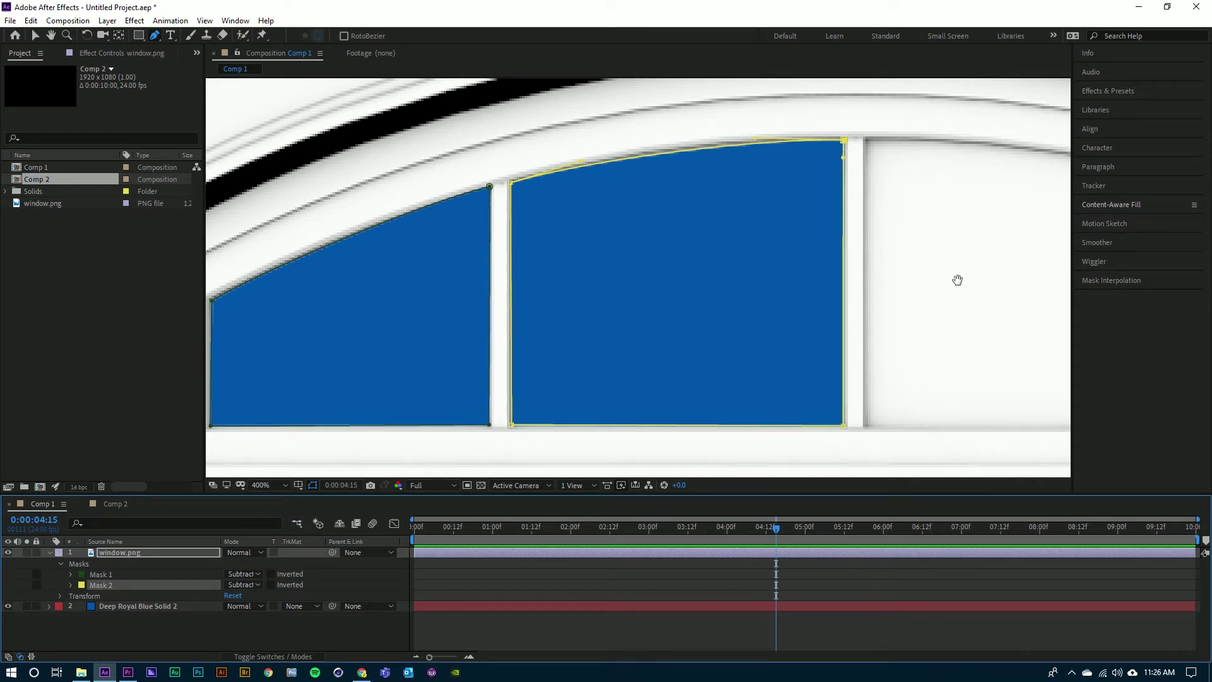
# - Draw a third closed mask on window.png around the arch's third pane from the left, with curved points at its upper corners
pyautogui.press('h')
pyautogui.moveTo(958, 278); pyautogui.dragTo(615, 312)
pyautogui.press('g')
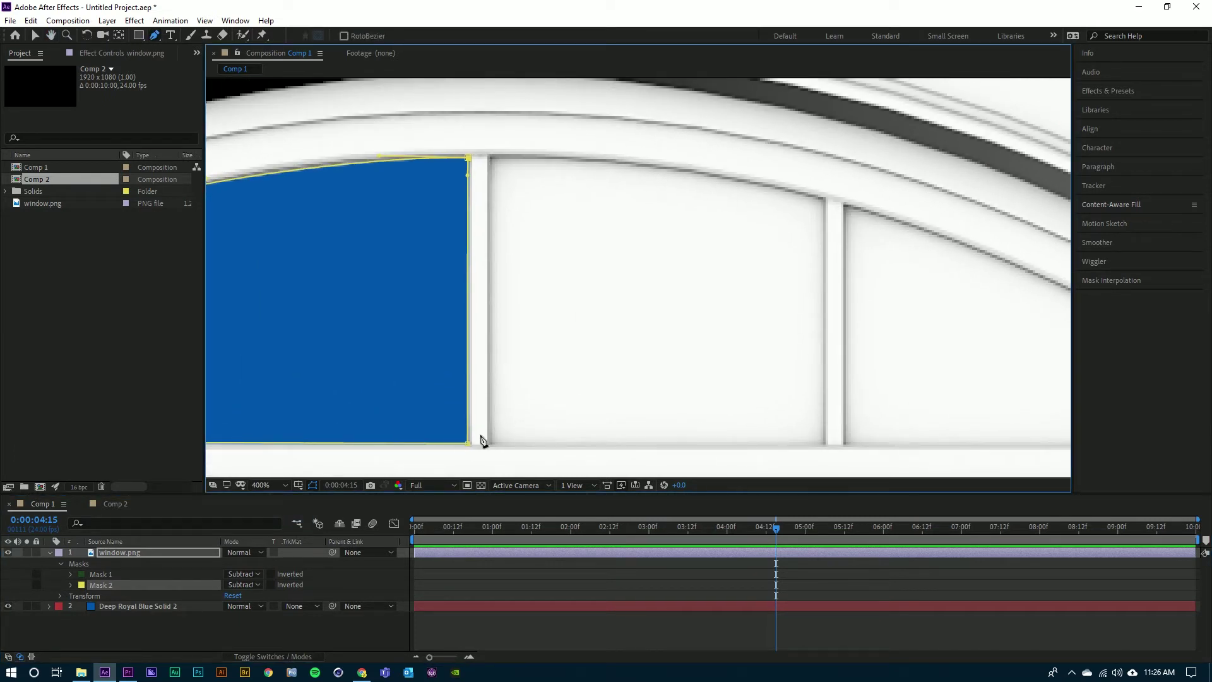
pyautogui.click(490, 442)
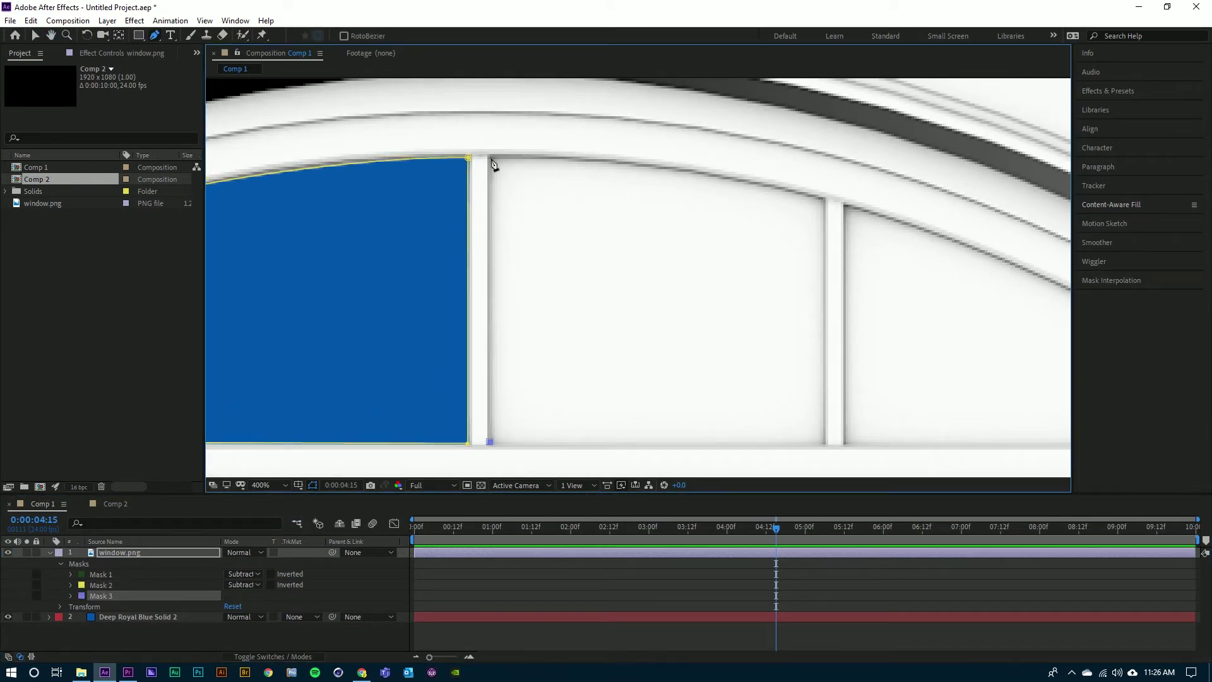
pyautogui.moveTo(491, 159); pyautogui.dragTo(500, 158)
pyautogui.click(824, 200)
pyautogui.moveTo(826, 205); pyautogui.dragTo(833, 207)
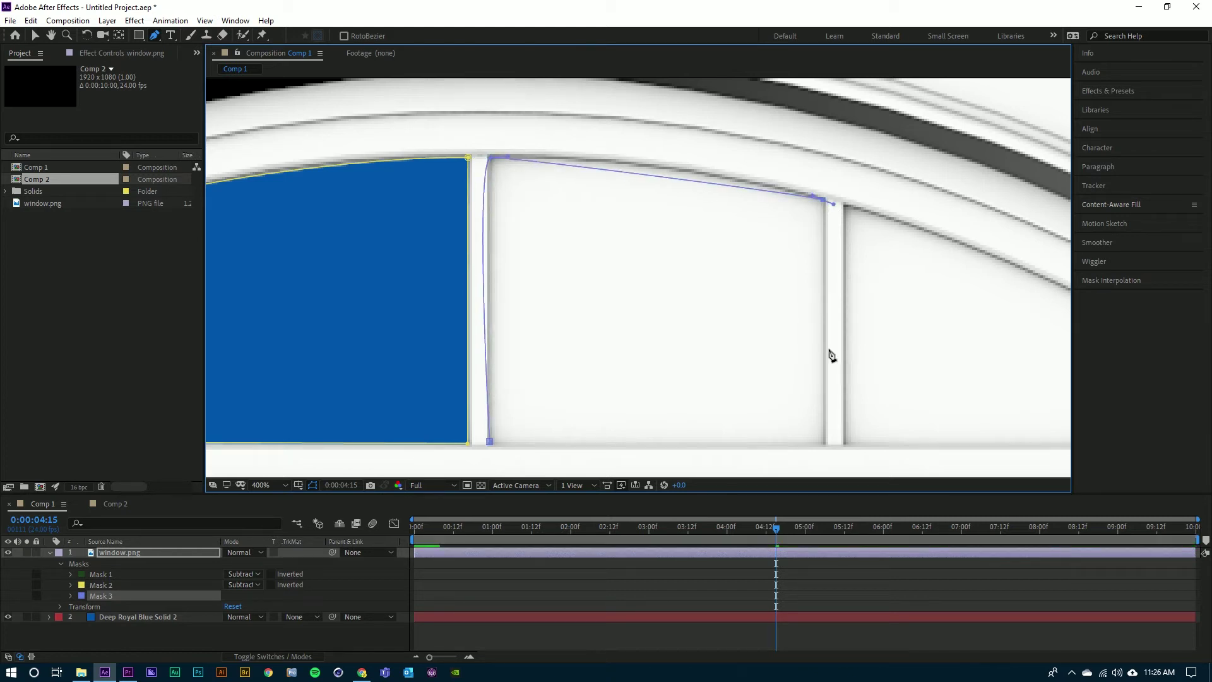
pyautogui.click(824, 442)
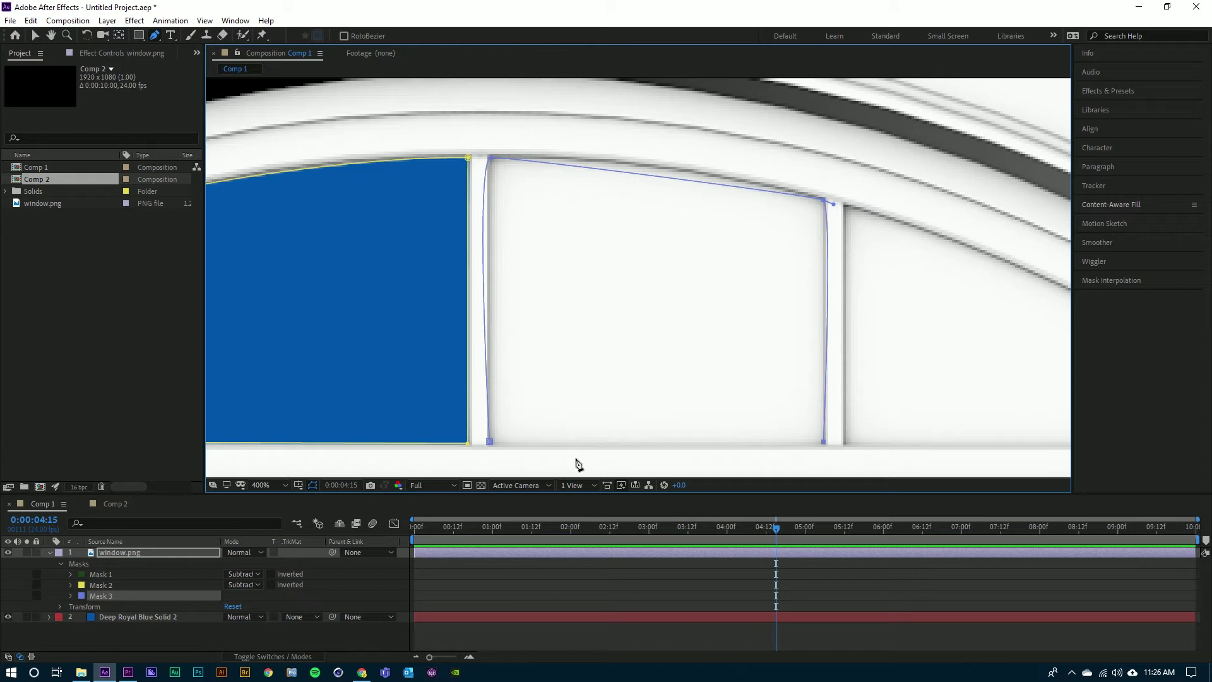
pyautogui.click(491, 442)
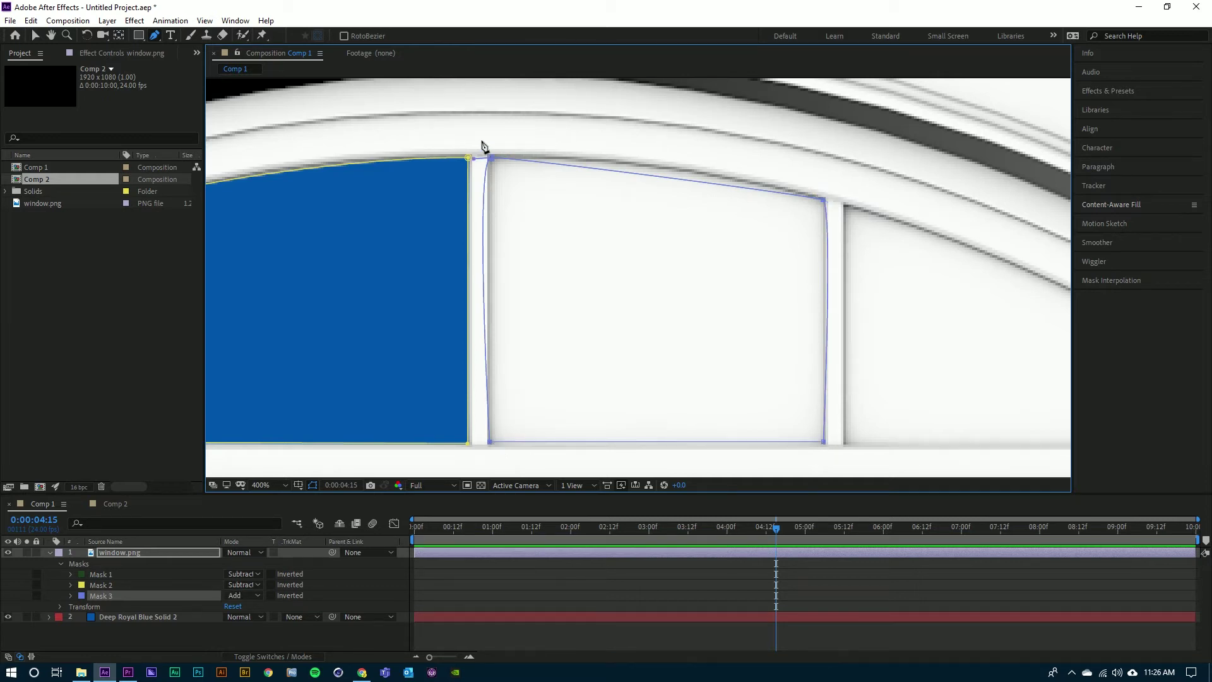
# - Fit Mask 3's sides and arched top edge to the pane with its upper curve handles, and set its mode to Subtract
pyautogui.moveTo(474, 159); pyautogui.dragTo(490, 167)
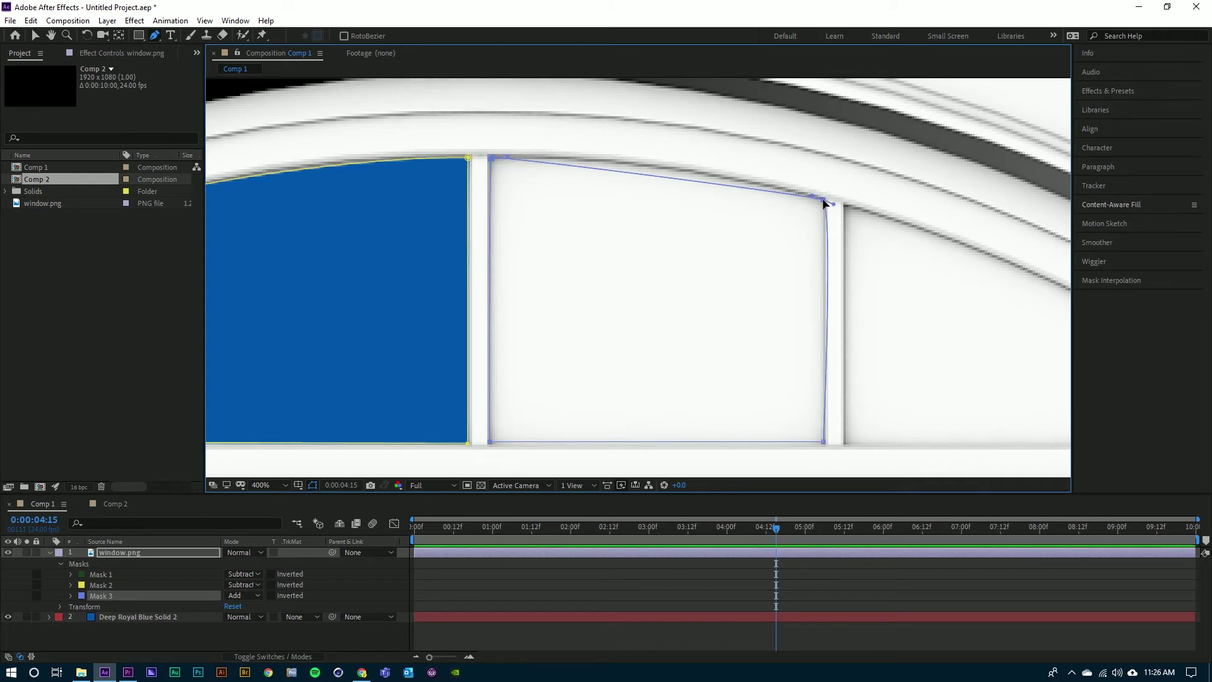
pyautogui.moveTo(835, 206); pyautogui.dragTo(677, 159)
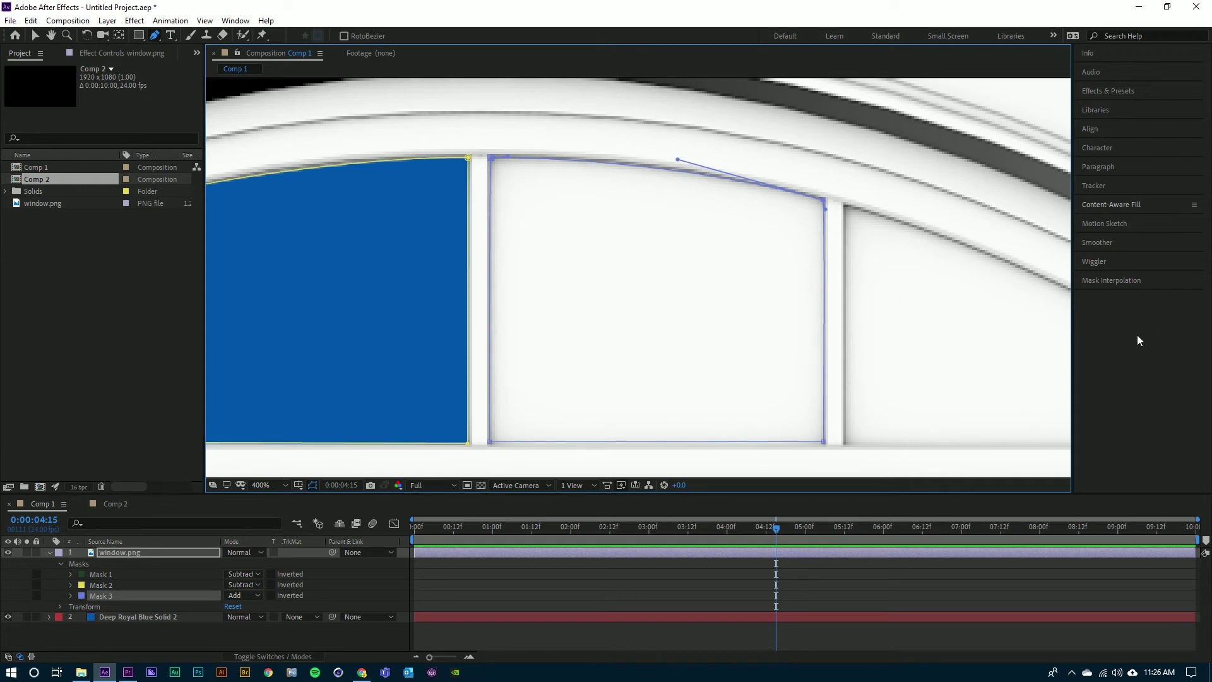
pyautogui.click(199, 594)
pyautogui.click(236, 596)
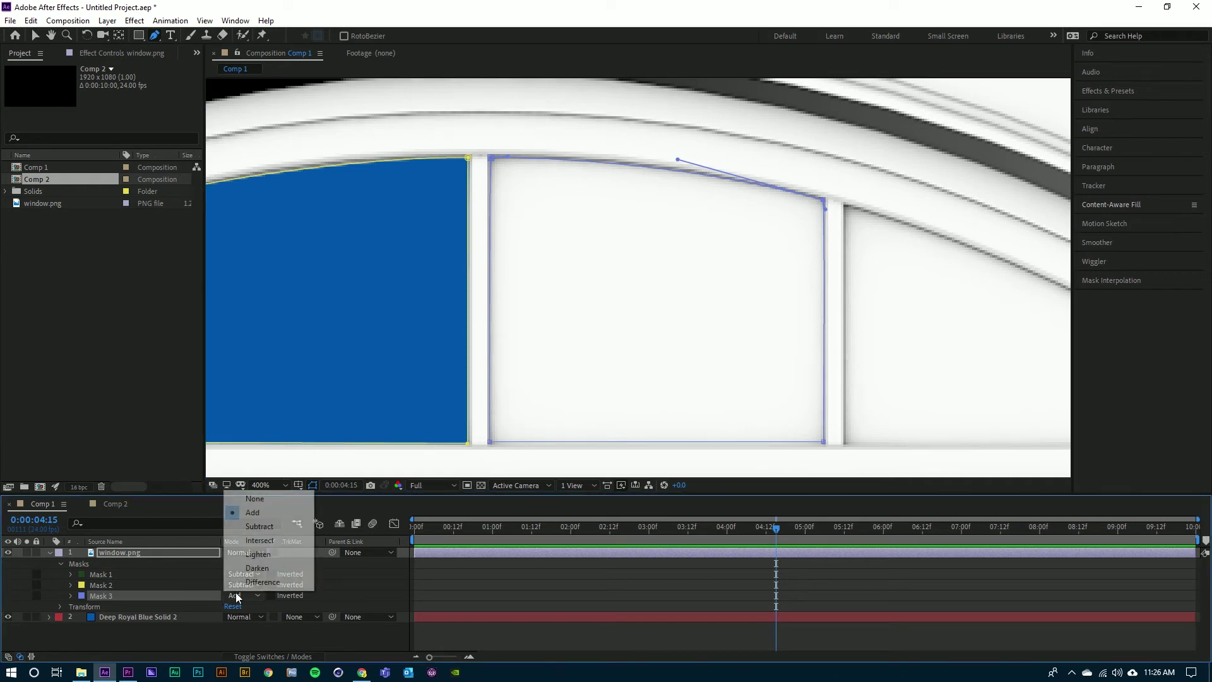
pyautogui.click(243, 530)
# - Draw a fourth closed mask on window.png around the arch's rightmost pane, with curved points at both ends of its sloping top edge
pyautogui.press('space')
pyautogui.moveTo(925, 368); pyautogui.dragTo(638, 331)
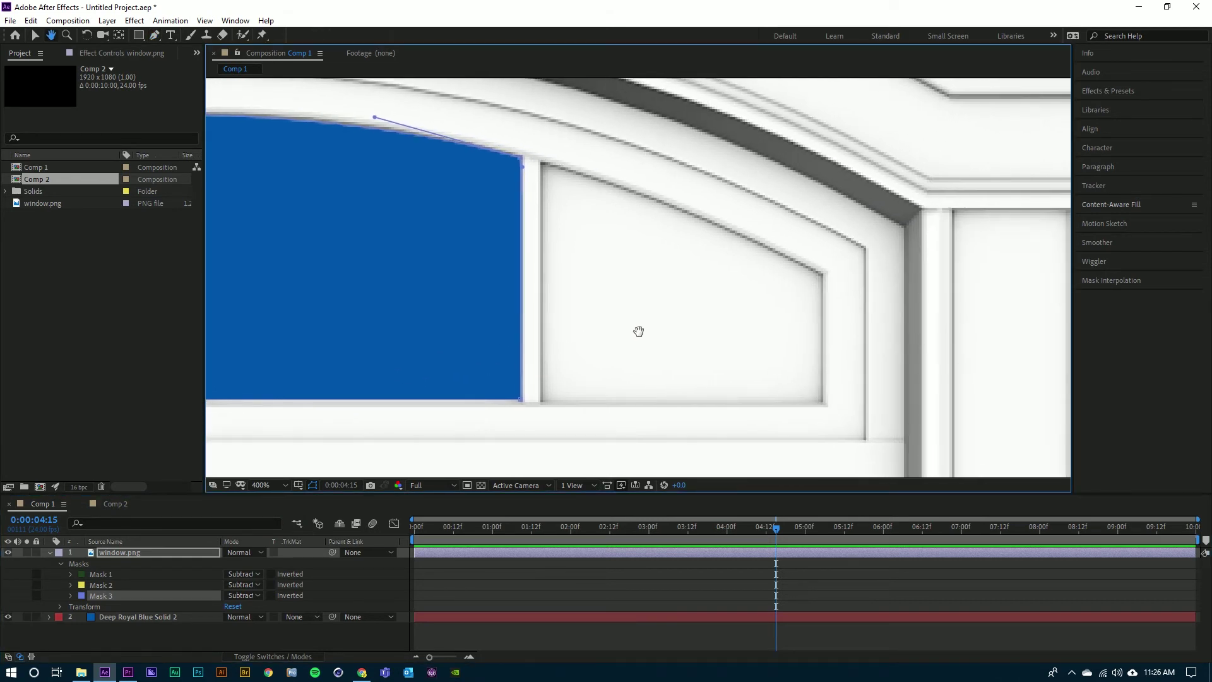
pyautogui.click(541, 400)
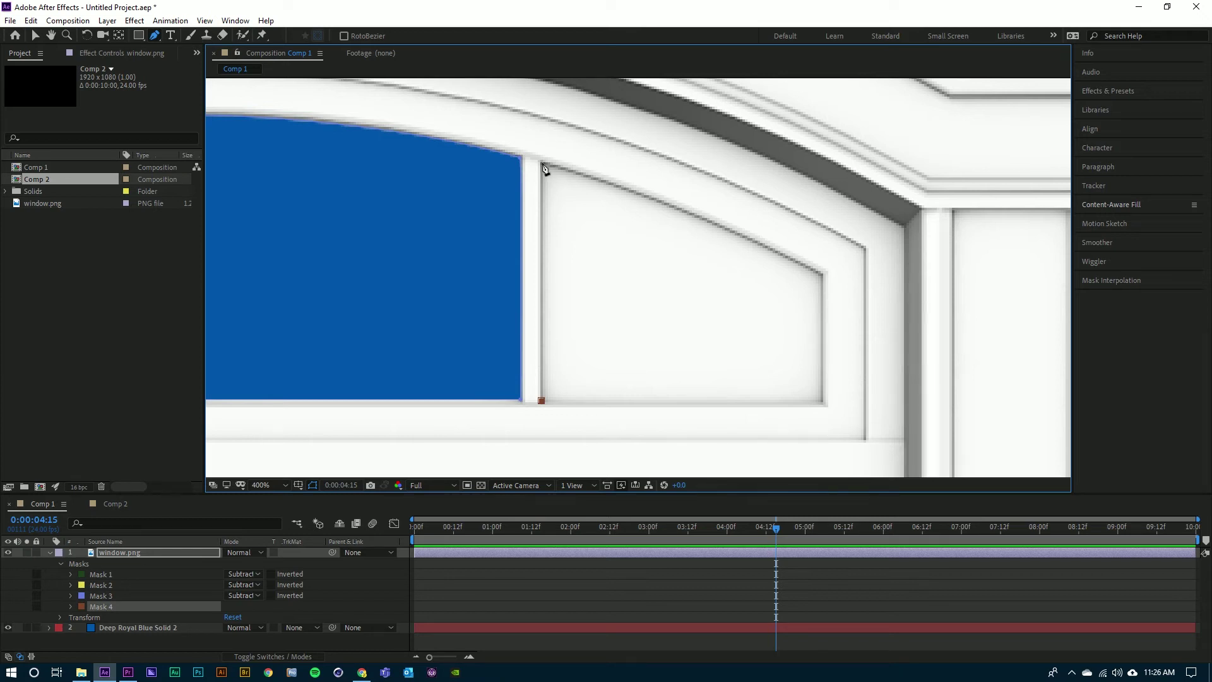
pyautogui.moveTo(542, 163); pyautogui.dragTo(564, 167)
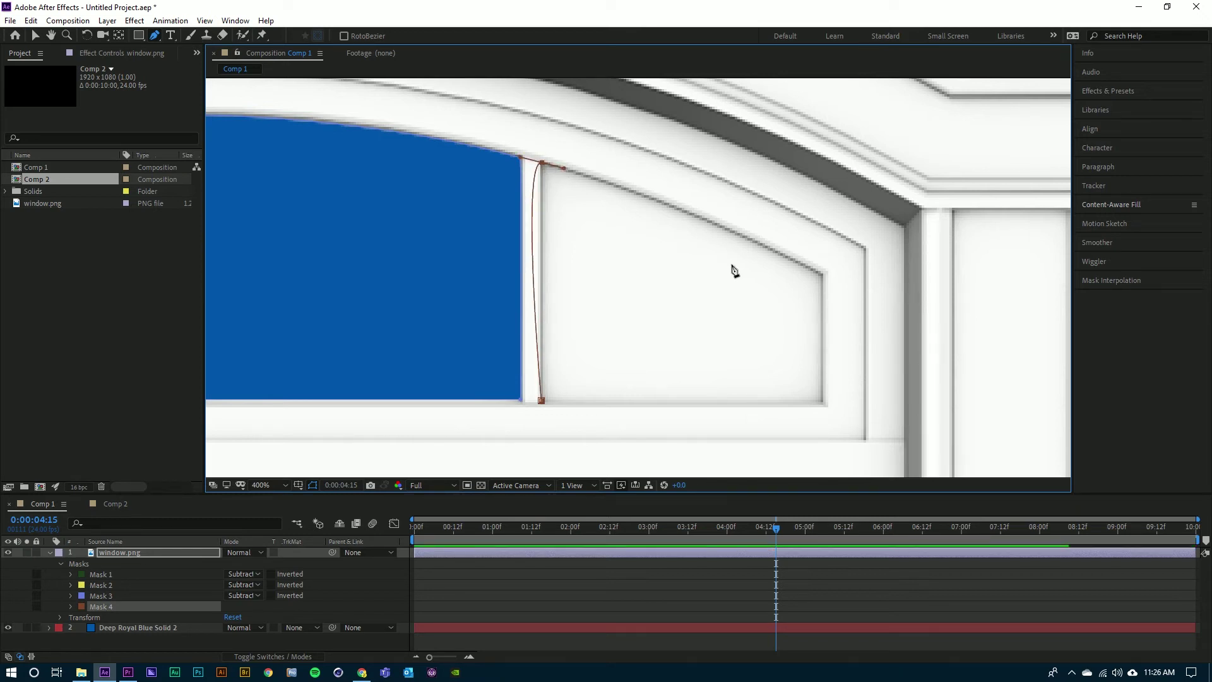
pyautogui.moveTo(821, 275); pyautogui.dragTo(829, 289)
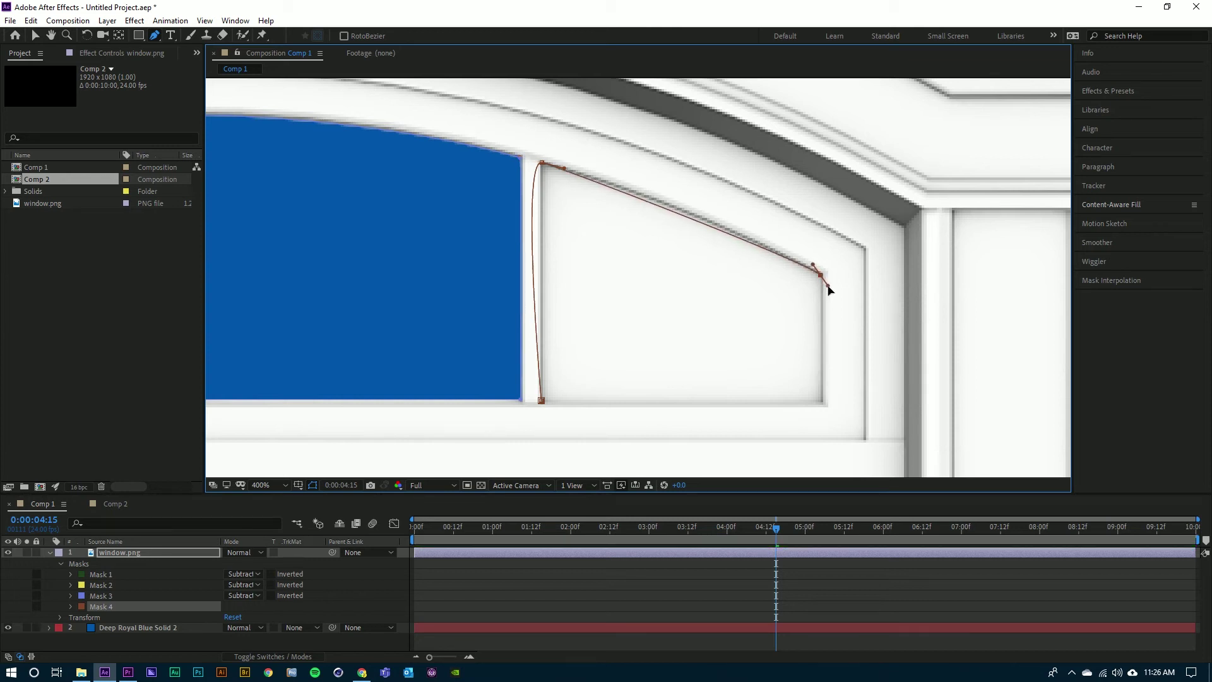
pyautogui.click(822, 400)
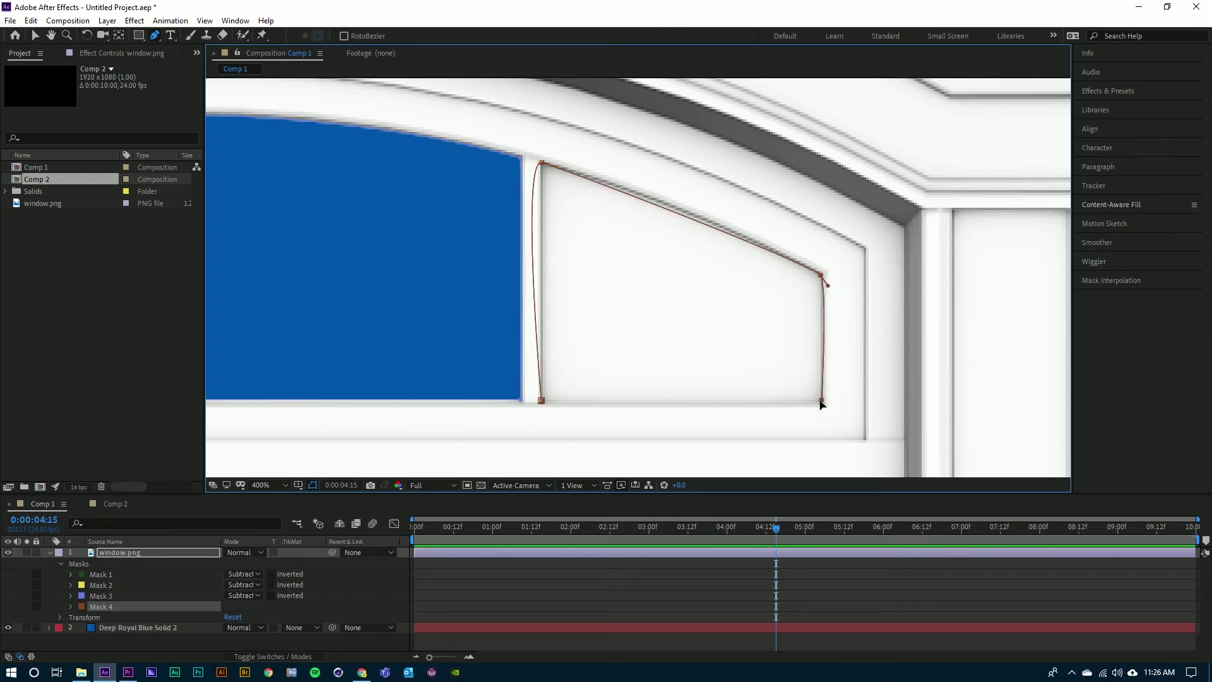
pyautogui.click(541, 401)
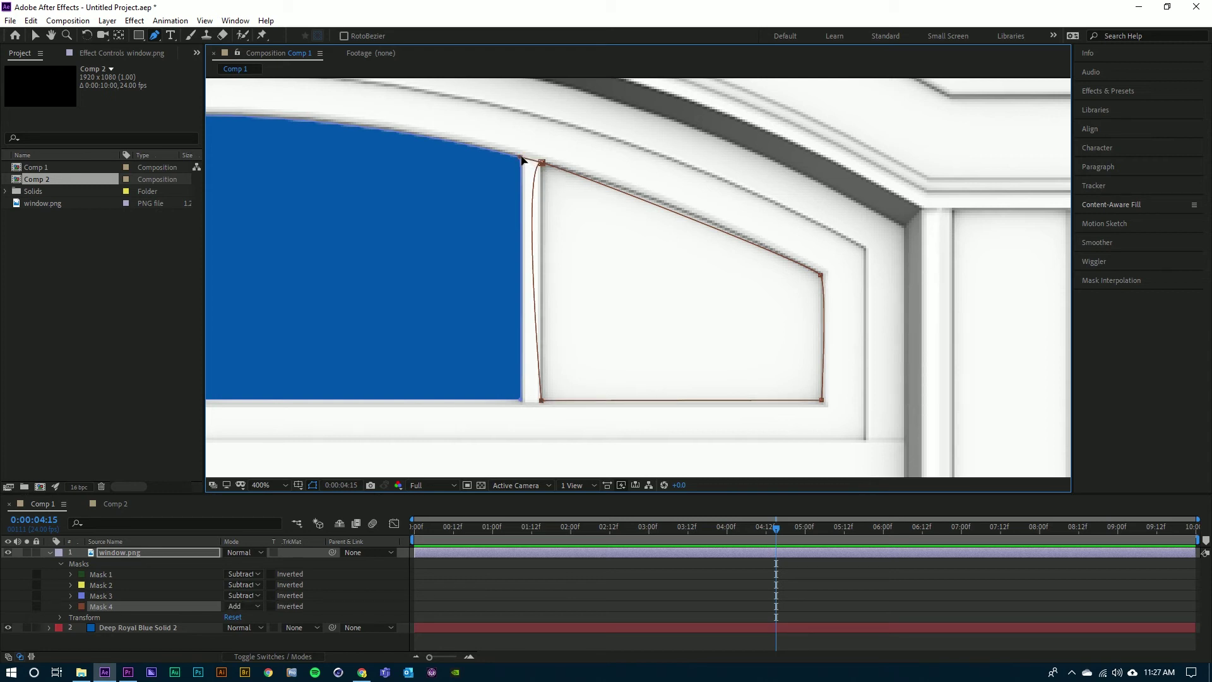
# - Adjust the curve handles of Mask 4's upper corner points so its sides run straight and its top edge follows the arch
pyautogui.moveTo(521, 157); pyautogui.dragTo(542, 173)
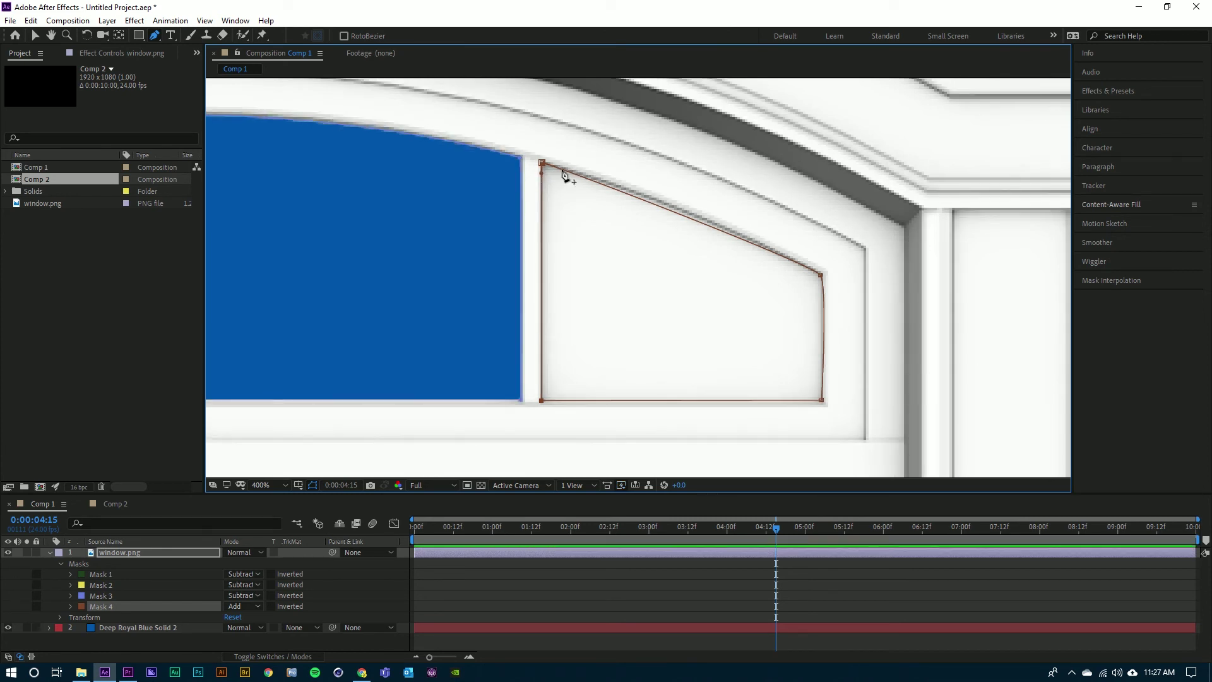
pyautogui.moveTo(821, 276); pyautogui.dragTo(824, 293)
pyautogui.moveTo(688, 223); pyautogui.dragTo(684, 204)
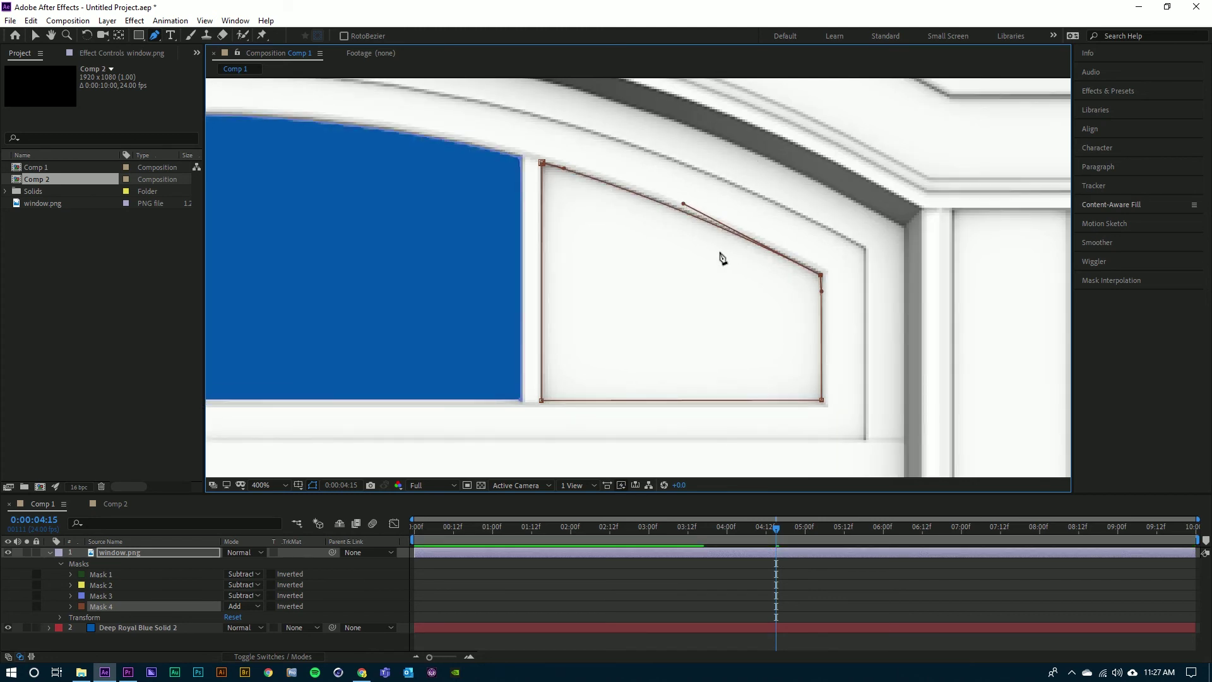
# - Set the mode of Mask 4 to Subtract and deselect the window.png layer to view the finished arch cutouts
pyautogui.click(241, 604)
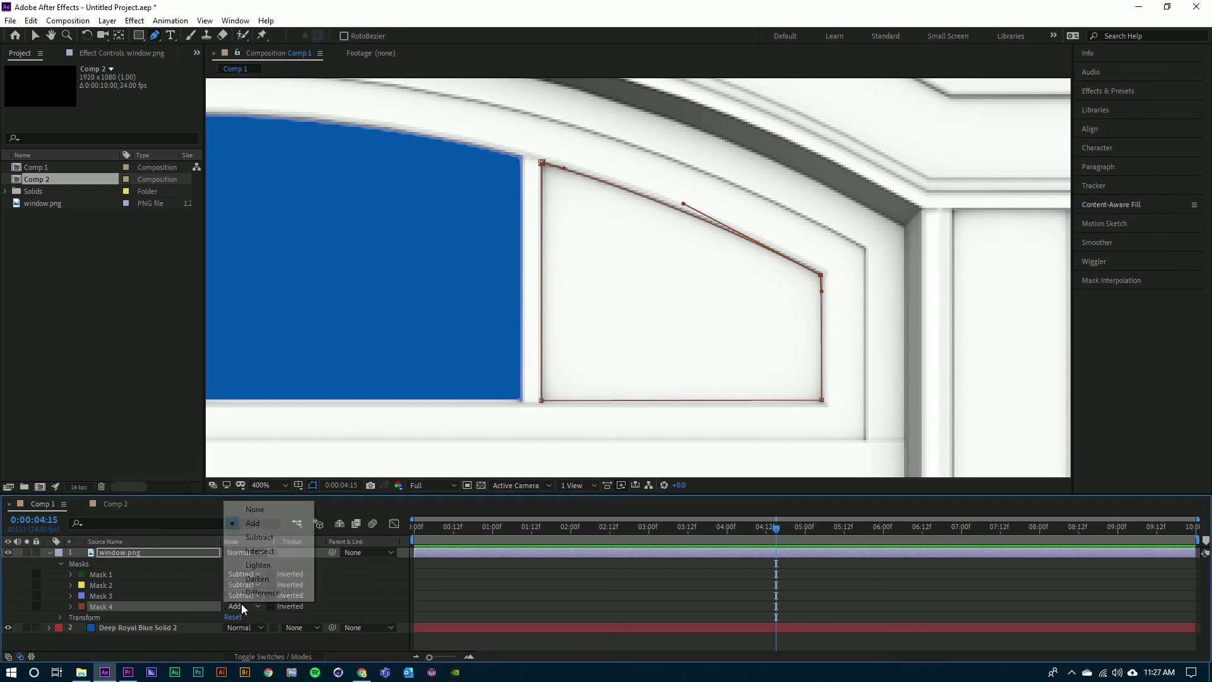
pyautogui.click(264, 538)
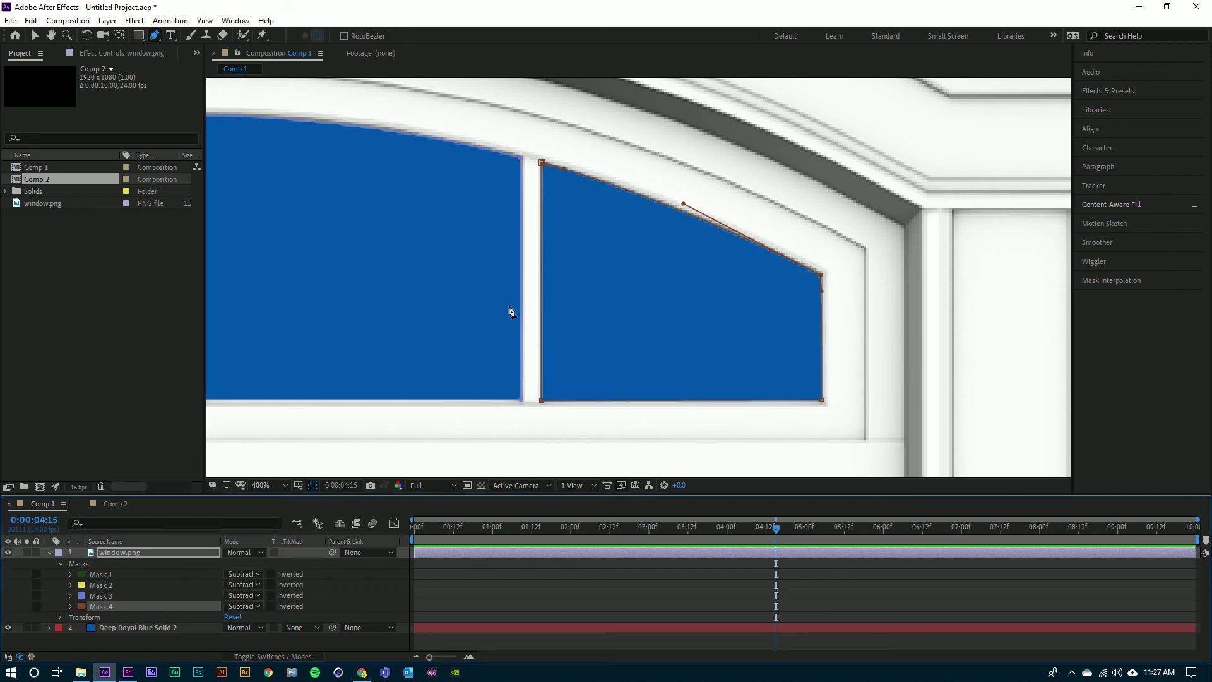
pyautogui.press(',')
pyautogui.press('h')
pyautogui.moveTo(366, 286); pyautogui.dragTo(590, 298)
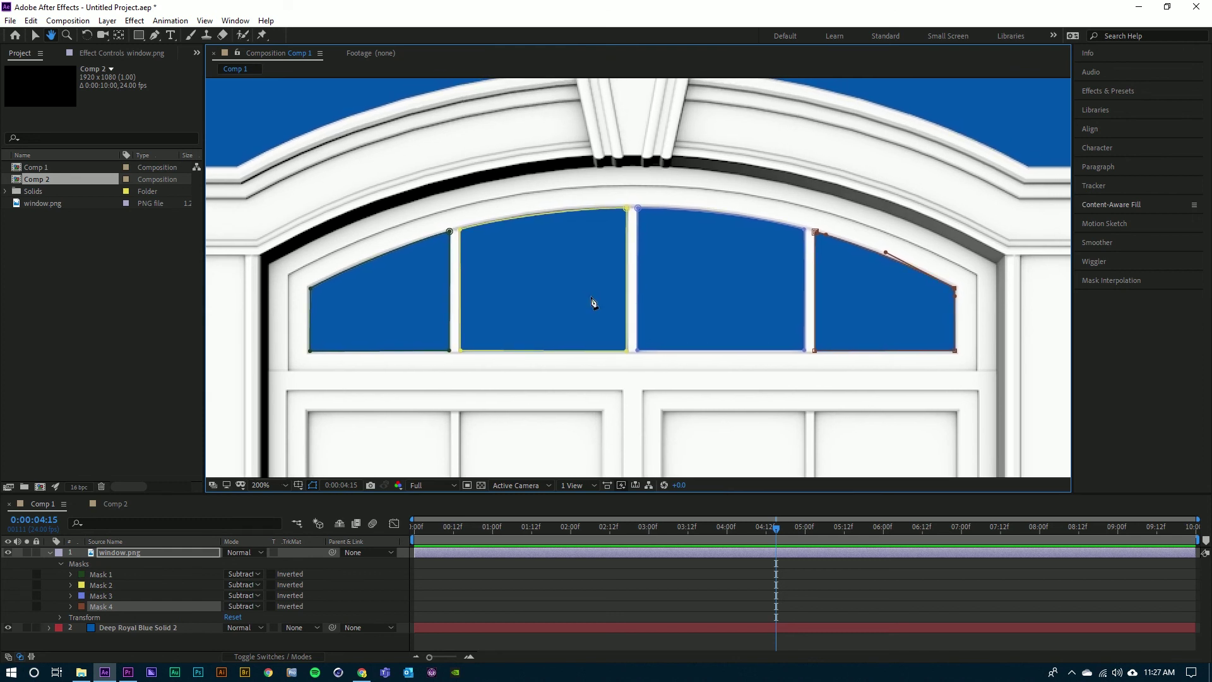
pyautogui.press('g')
pyautogui.click(149, 641)
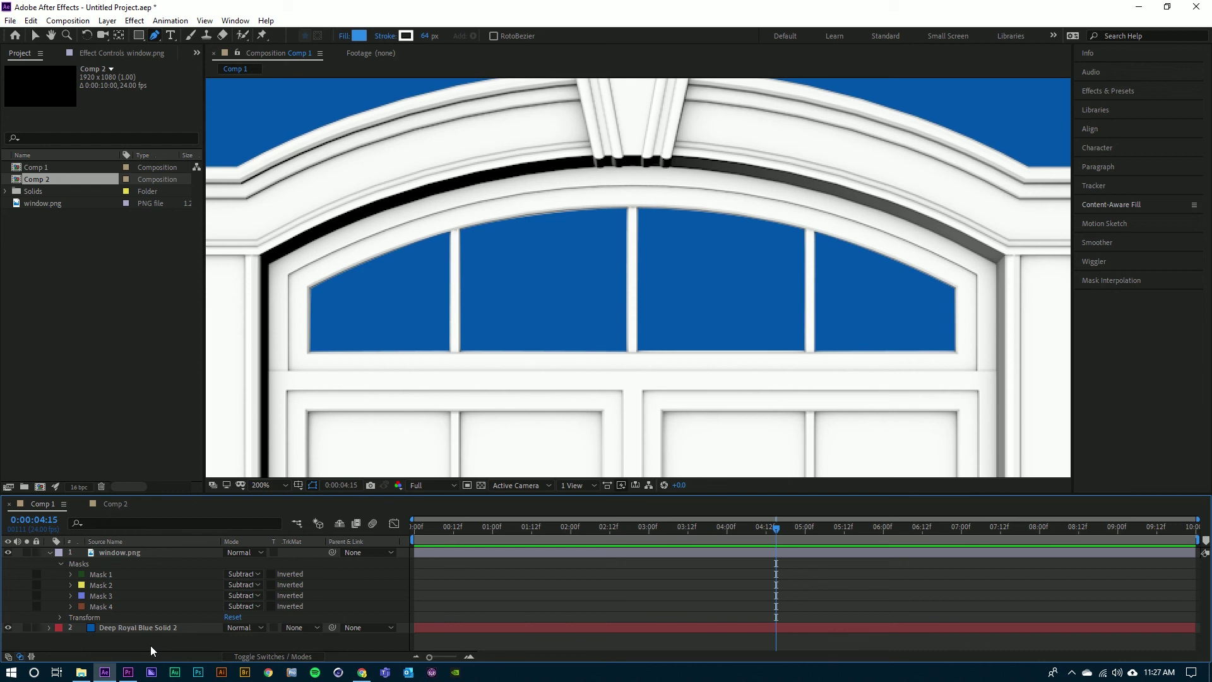